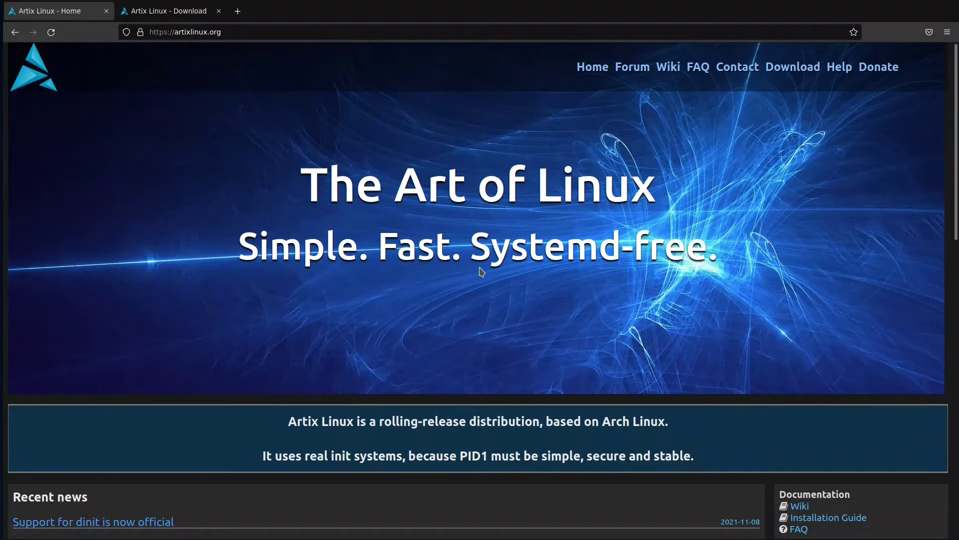
Step: On the Artix Download page, expand the lxde and lxqt stable ISO lists
scroll(481, 272, down, 4)
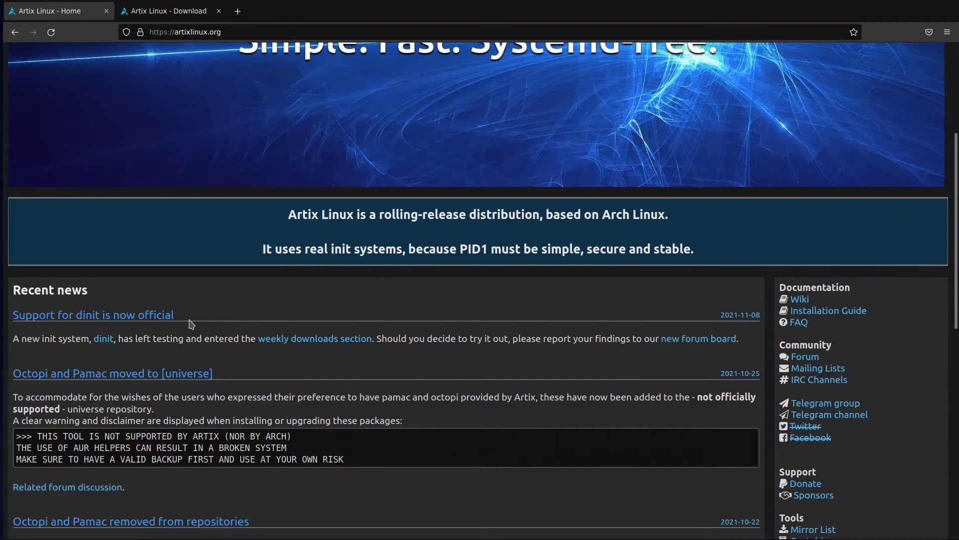
scroll(191, 325, up, 4)
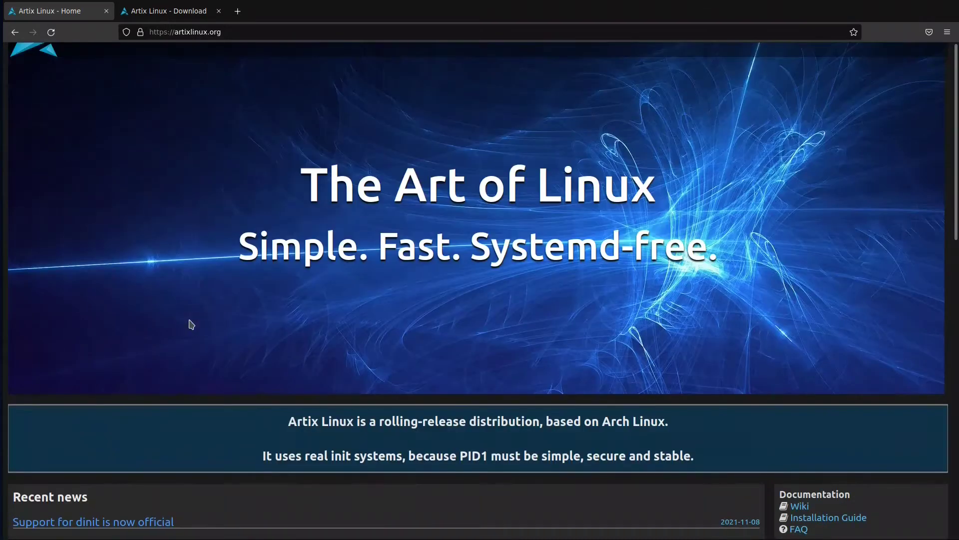
click(181, 15)
scroll(290, 241, down, 10)
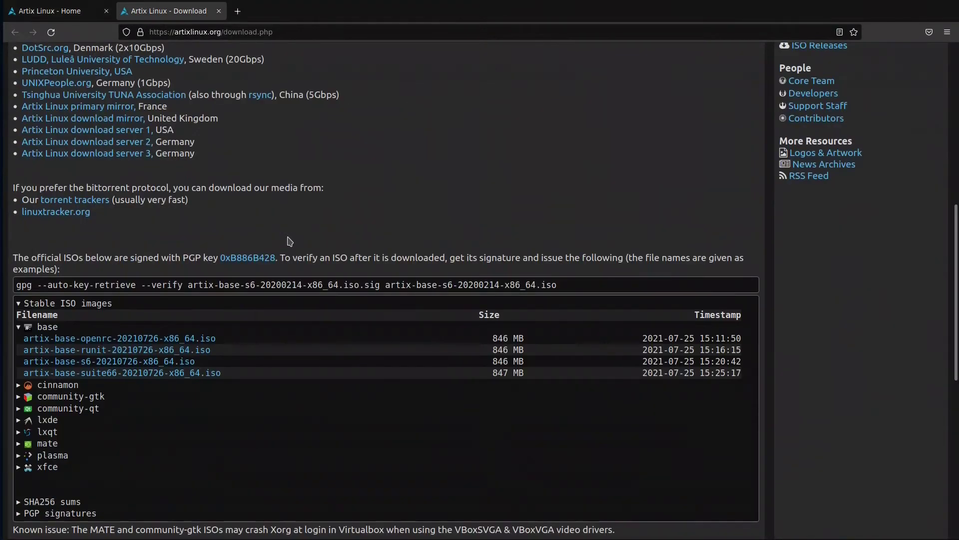
scroll(290, 241, down, 2)
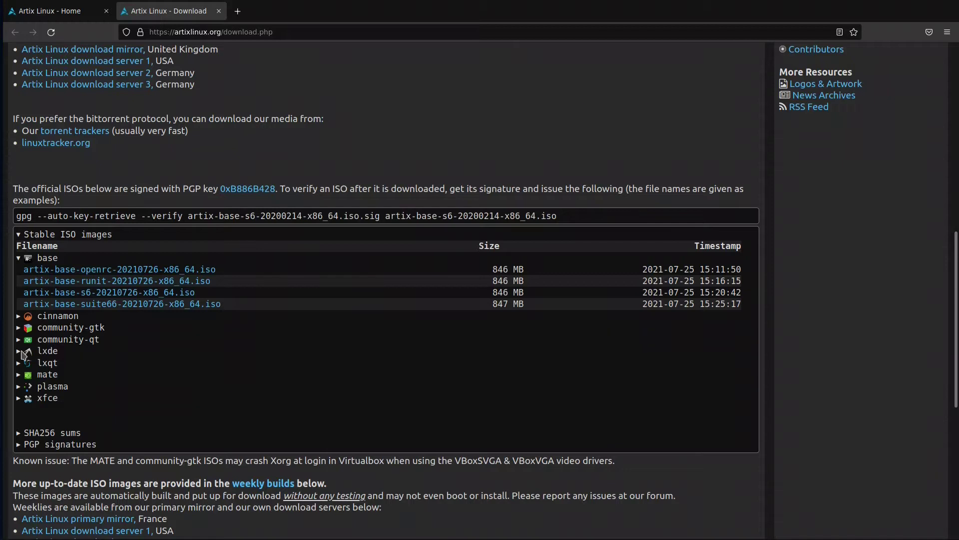
click(25, 353)
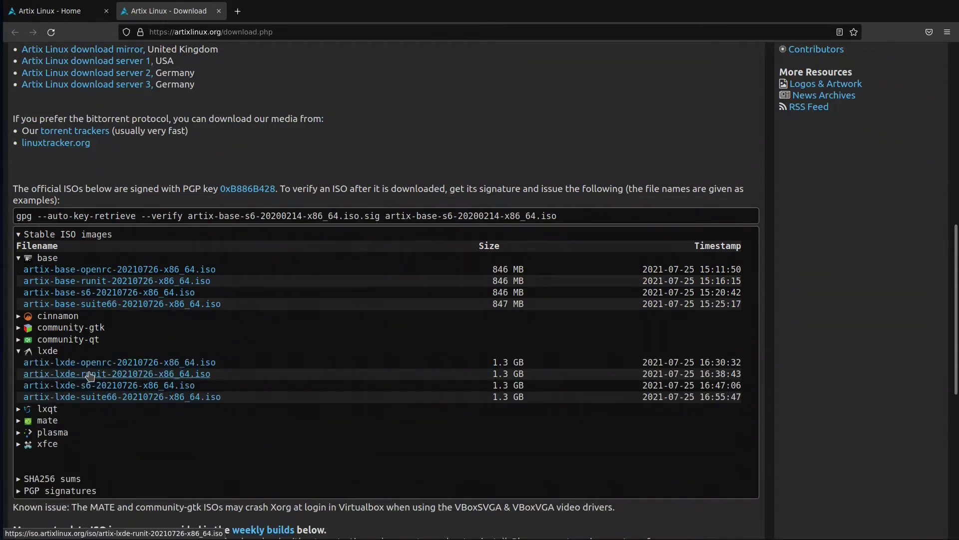
click(27, 410)
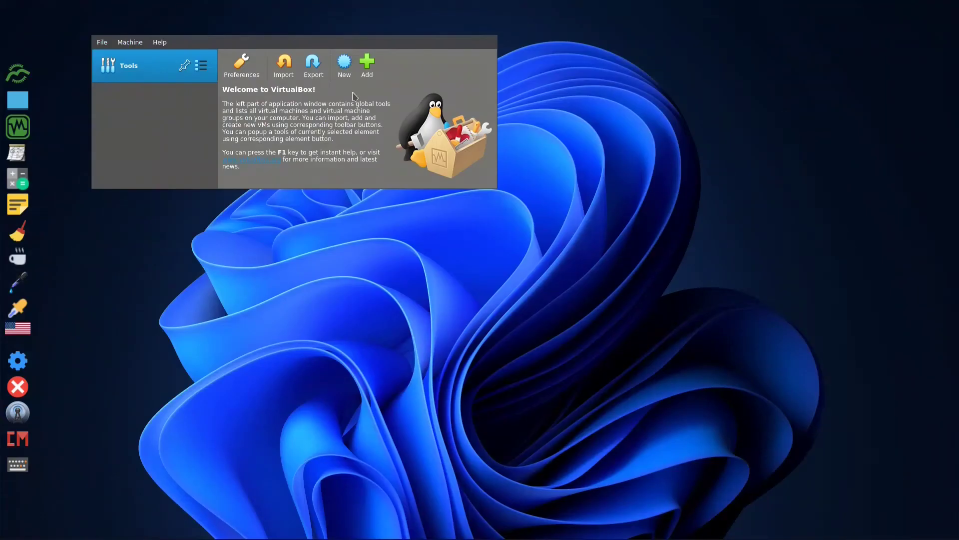
Step: Begin a new VM named artix with type Linux and version Arch Linux (64-bit)
key(ctrl+n)
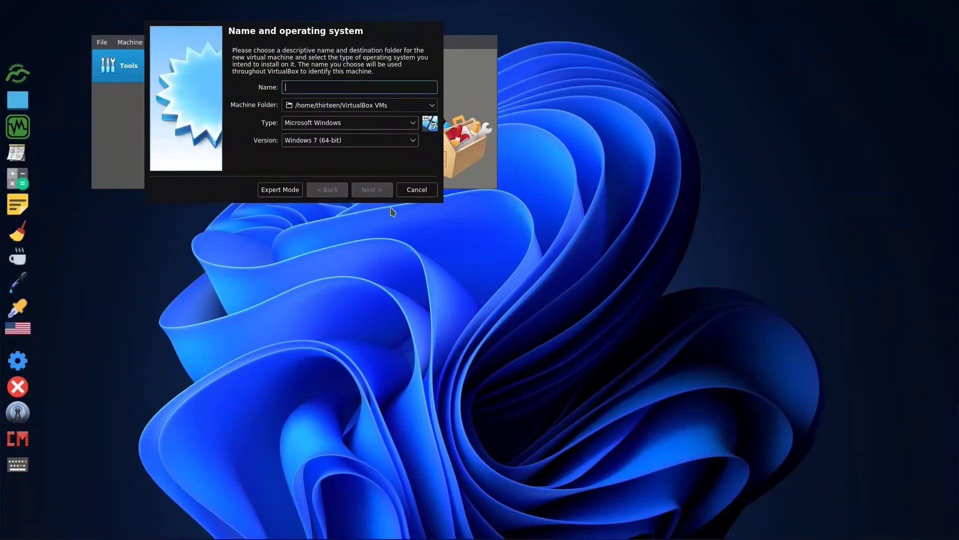
drag(344, 31, 542, 262)
text(artix)
key(Tab)
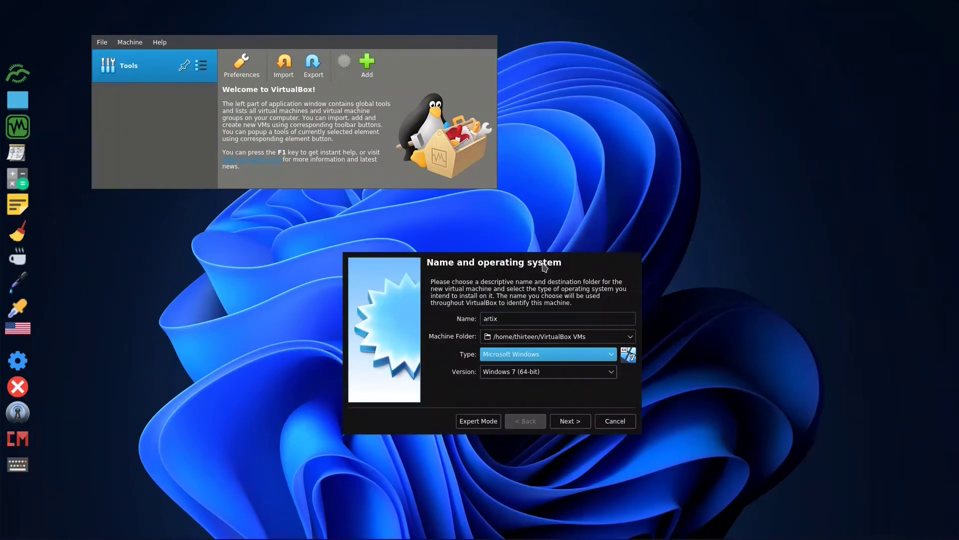
key(l)
click(564, 373)
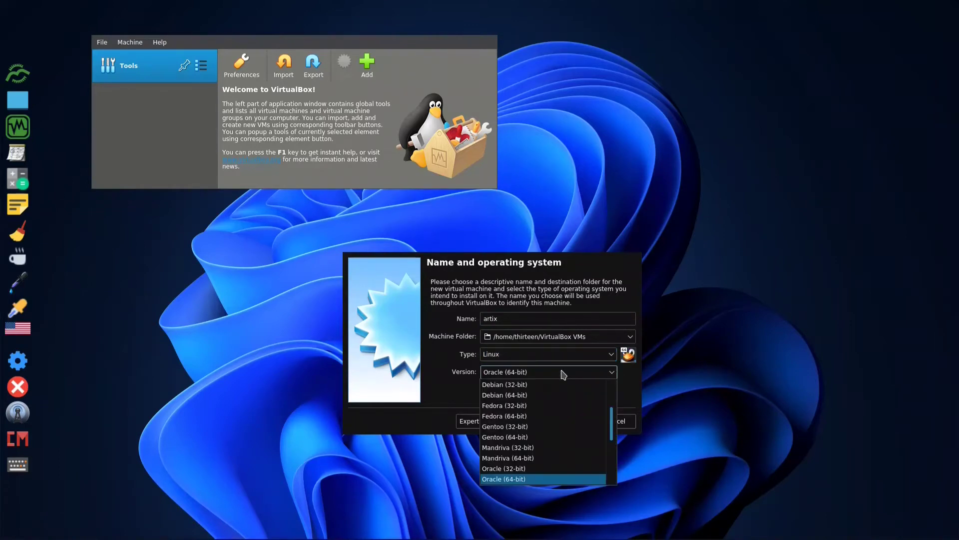
scroll(548, 399, up, 3)
click(535, 448)
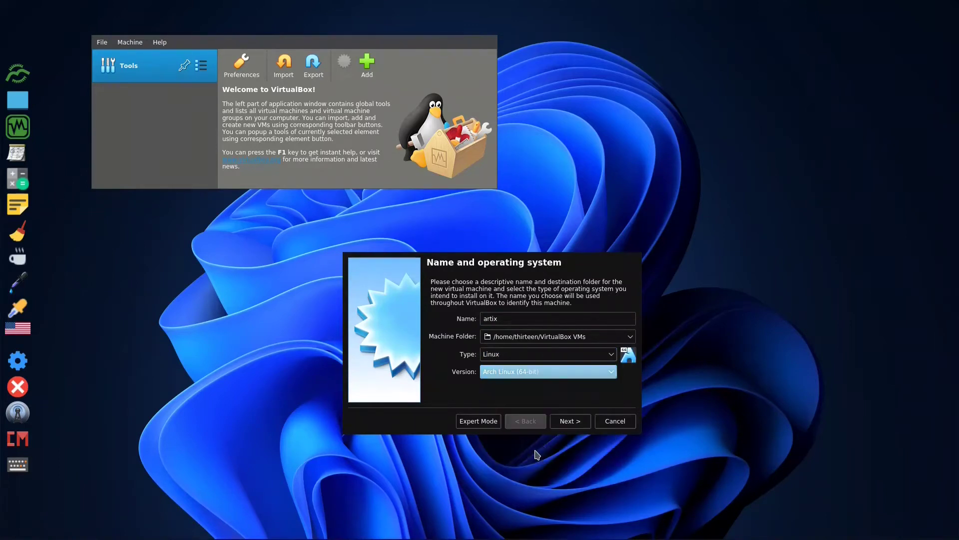
Step: Give the artix VM 2048 MB memory and a new 8 GB VDI disk, then start it
click(570, 421)
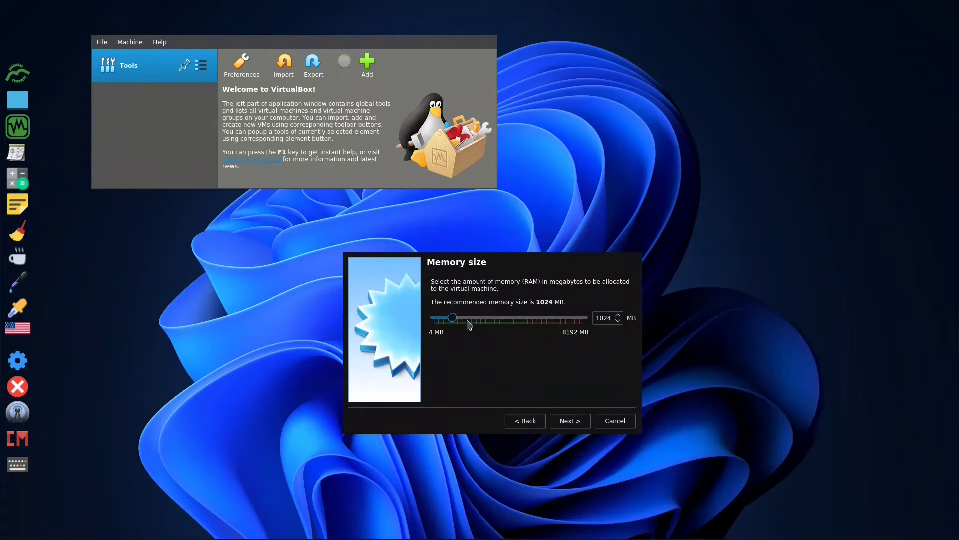
drag(469, 325, 473, 321)
click(570, 421)
click(573, 424)
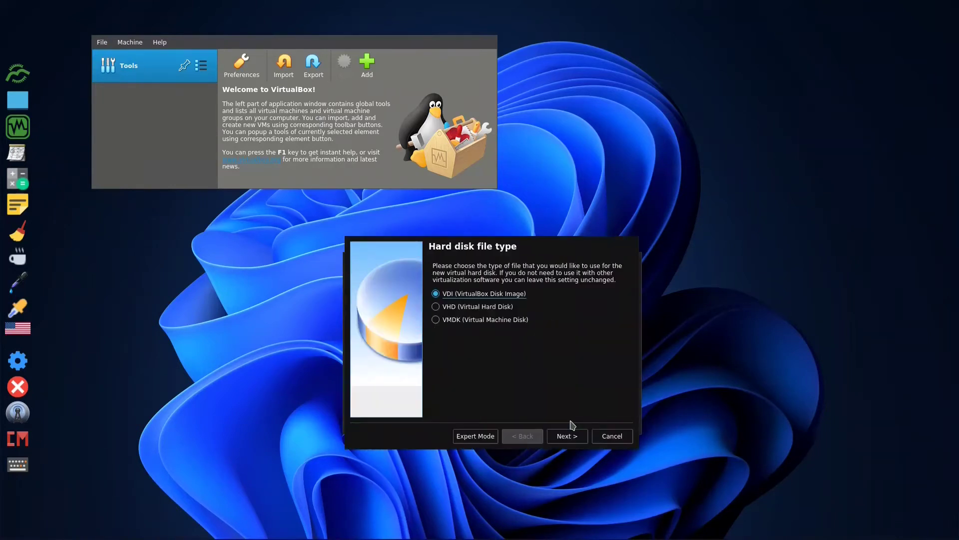
click(570, 434)
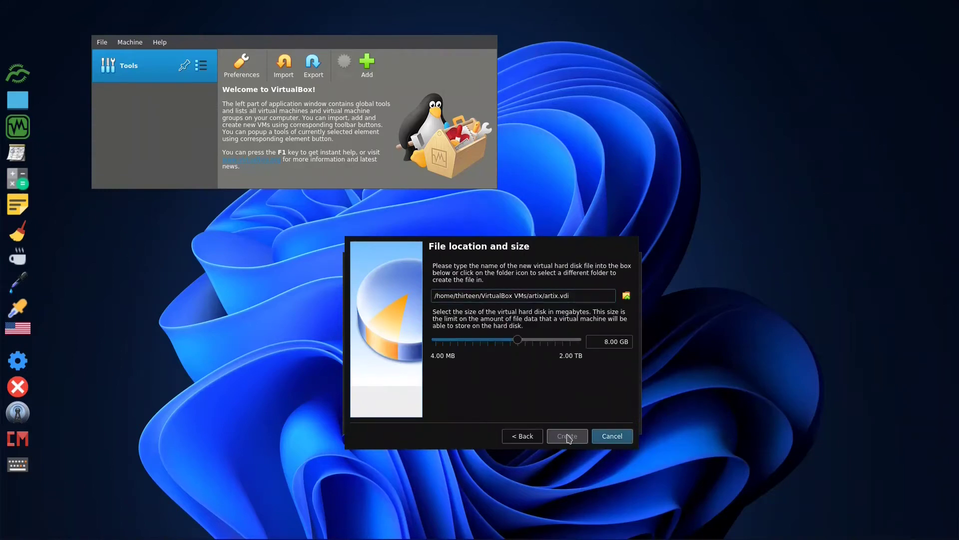
click(567, 436)
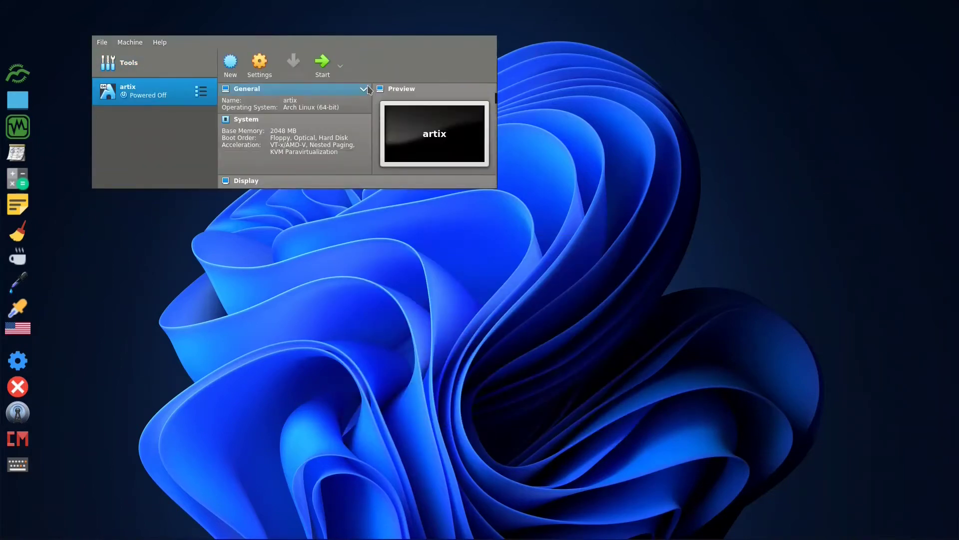
click(323, 62)
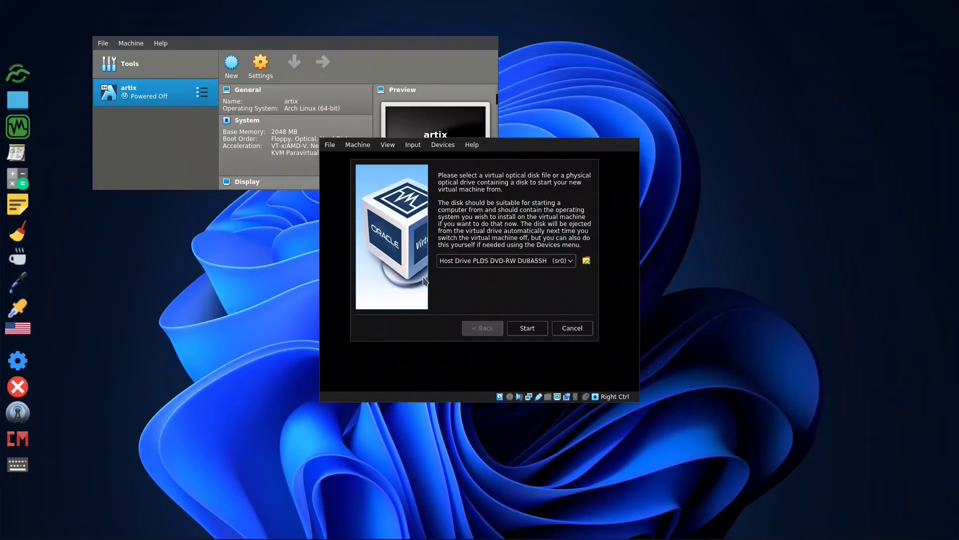
Step: Pick artix-lxqt-runit-20210726-x86_64.iso from Downloads as the startup disk
click(584, 259)
click(326, 194)
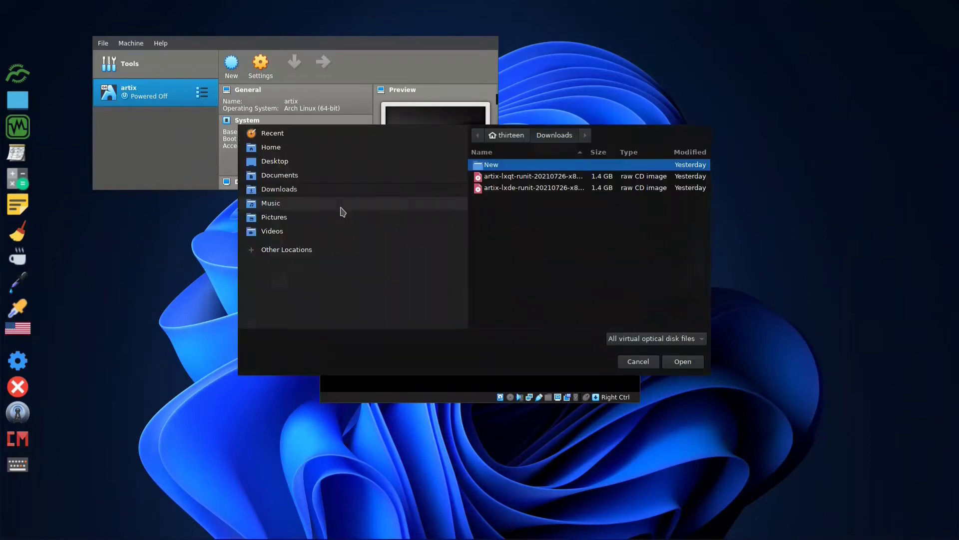
key(Down)
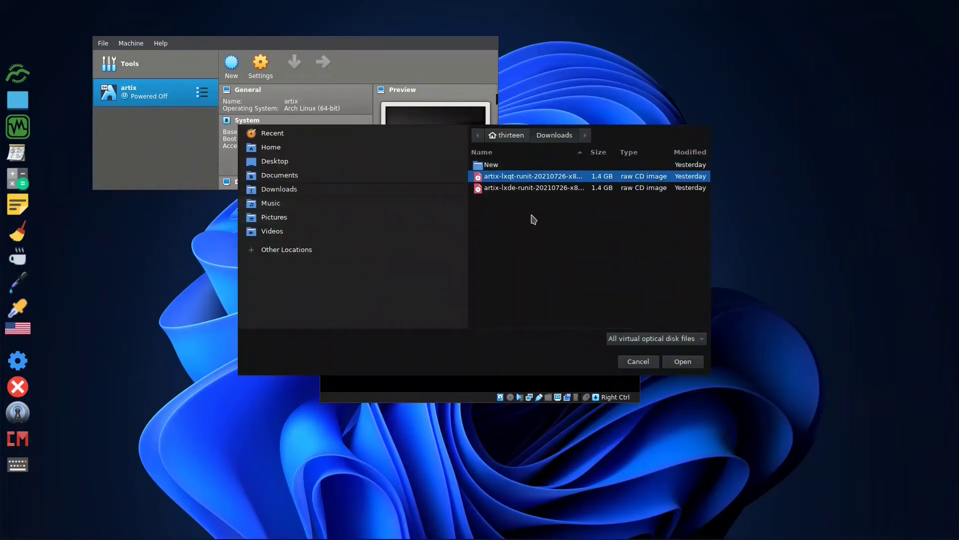
click(691, 367)
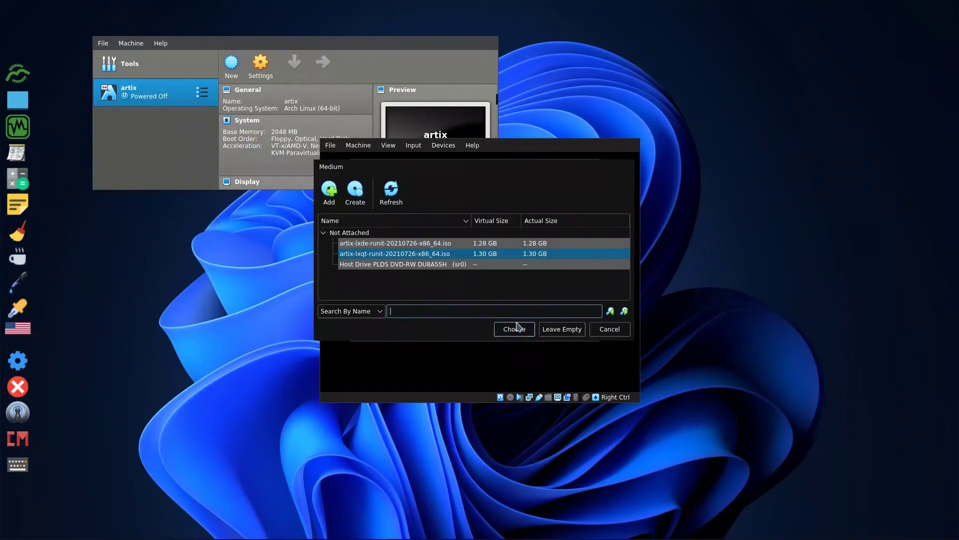
click(517, 327)
Step: Boot the VM from that ISO and take the From CD/DVD/ISO boot entry
click(526, 328)
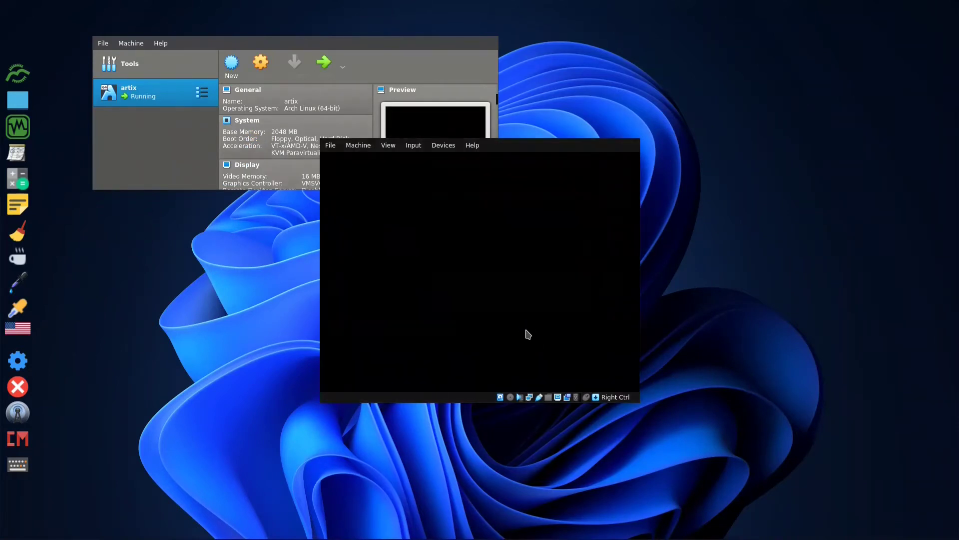
drag(534, 146, 532, 235)
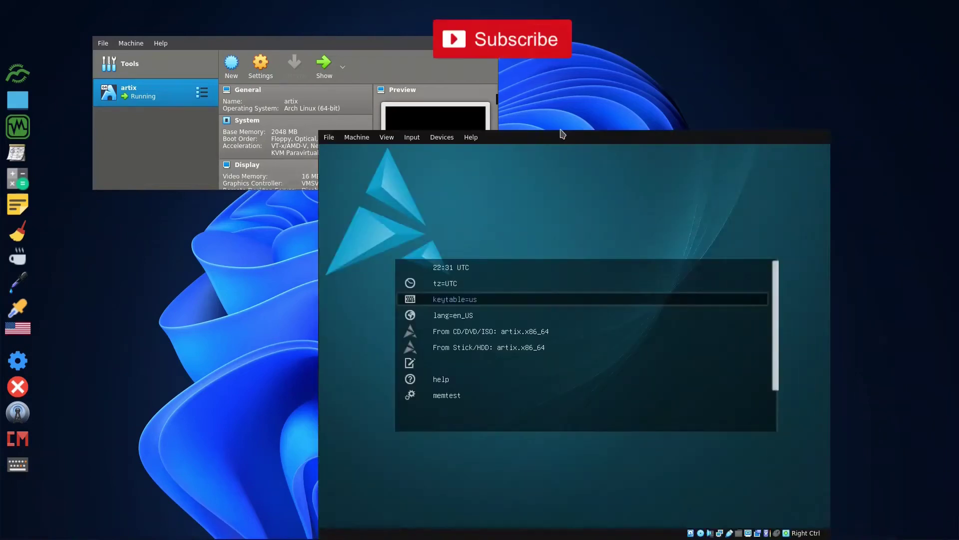
drag(563, 135, 517, 137)
key(Return)
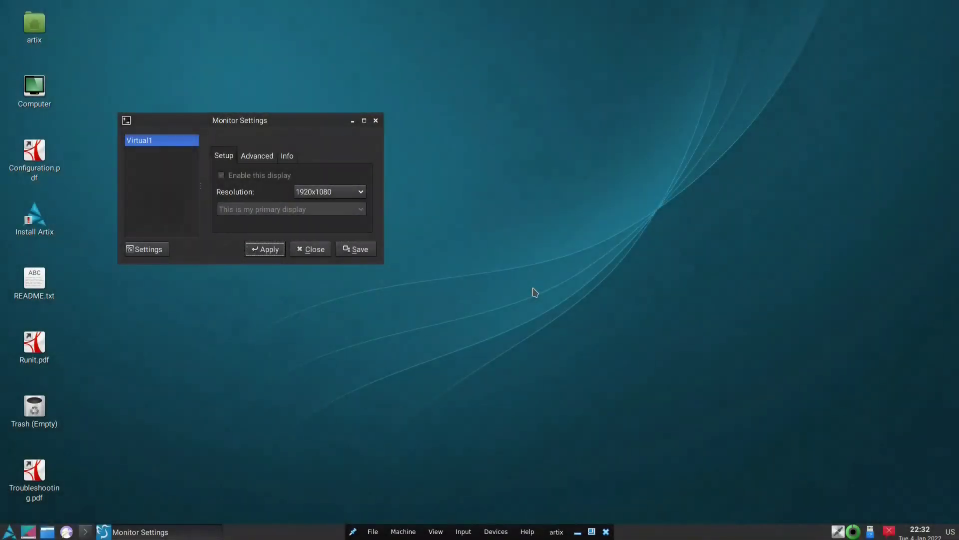
Step: Skip Monitor Settings and the installer's early pages, then choose Erase disk on /dev/sda
key(Escape)
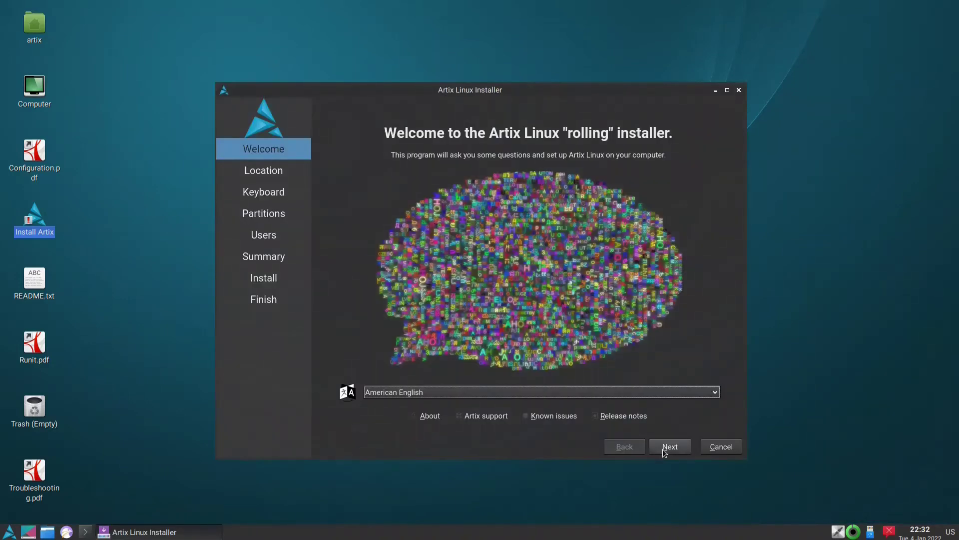
click(664, 452)
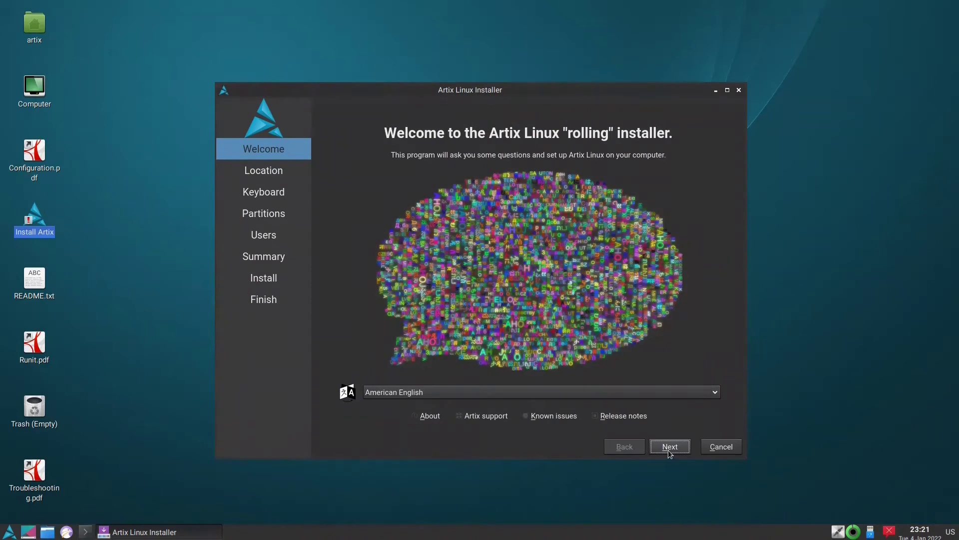
click(670, 452)
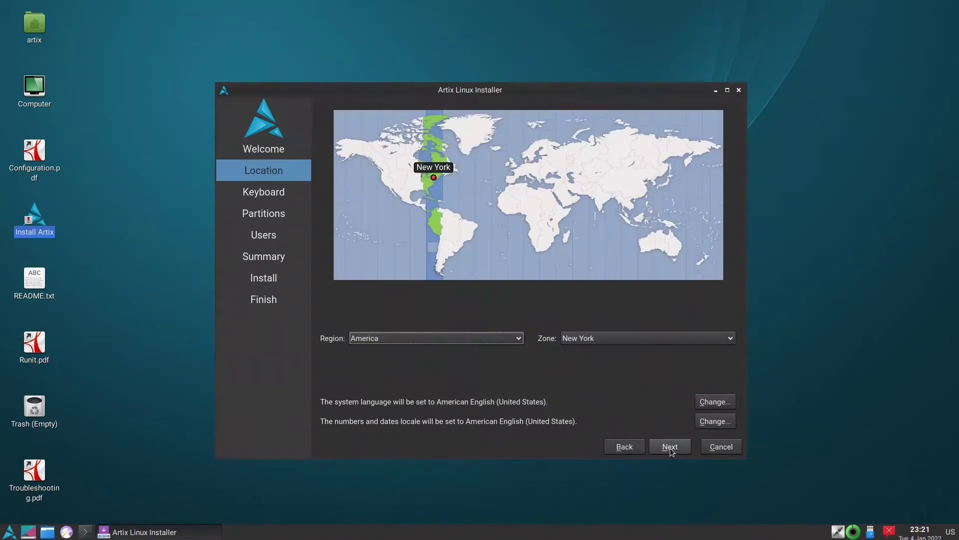
click(670, 451)
click(674, 451)
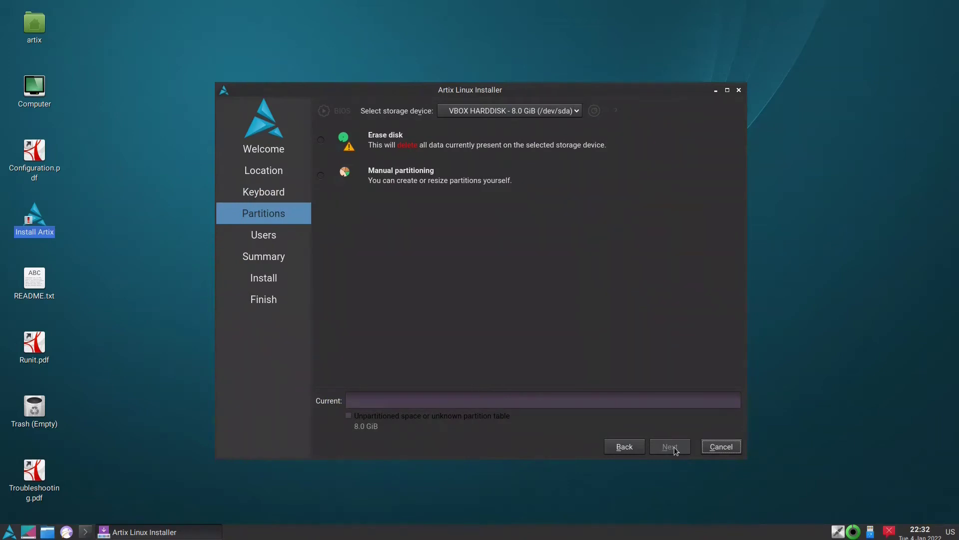
click(344, 140)
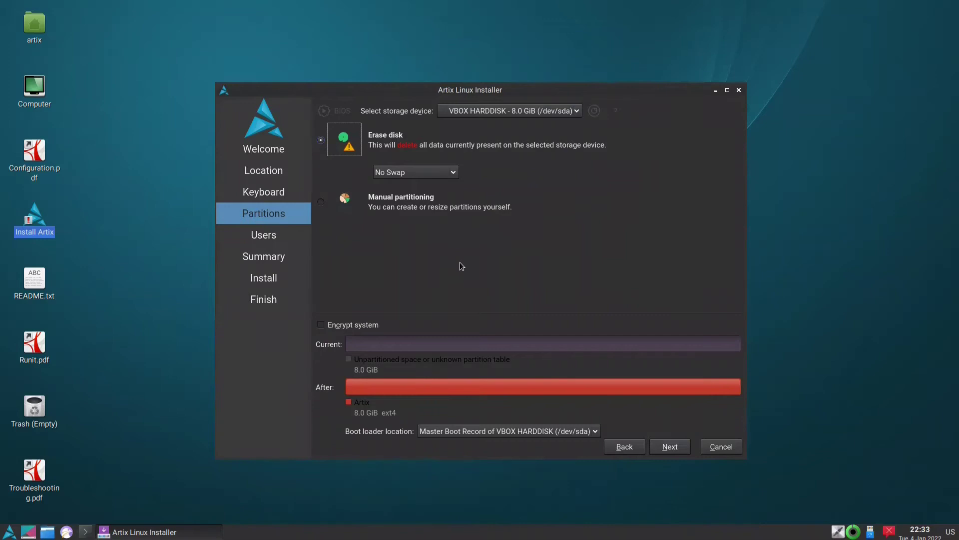
Step: Fill in the user's name and password fields, then finish the installer with Restart now ticked
click(670, 446)
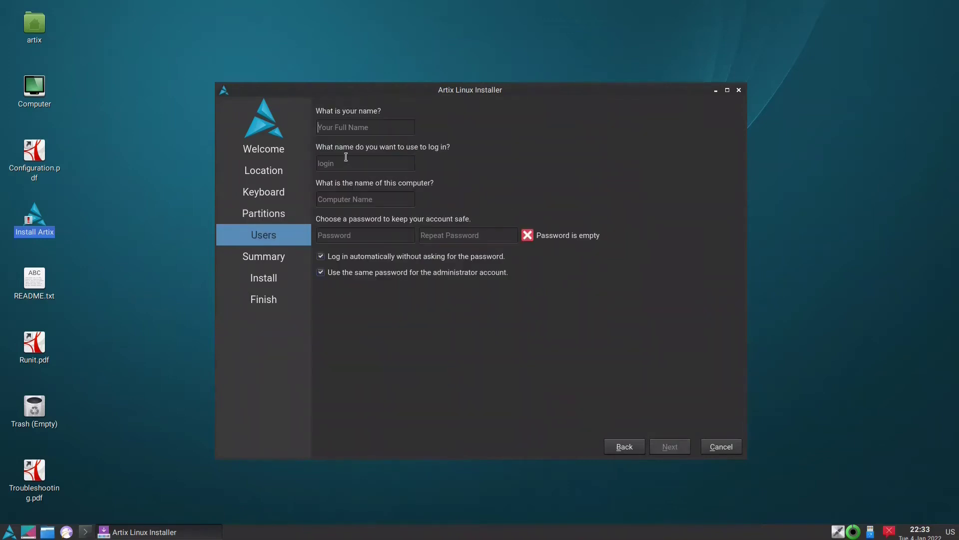
text(artix)
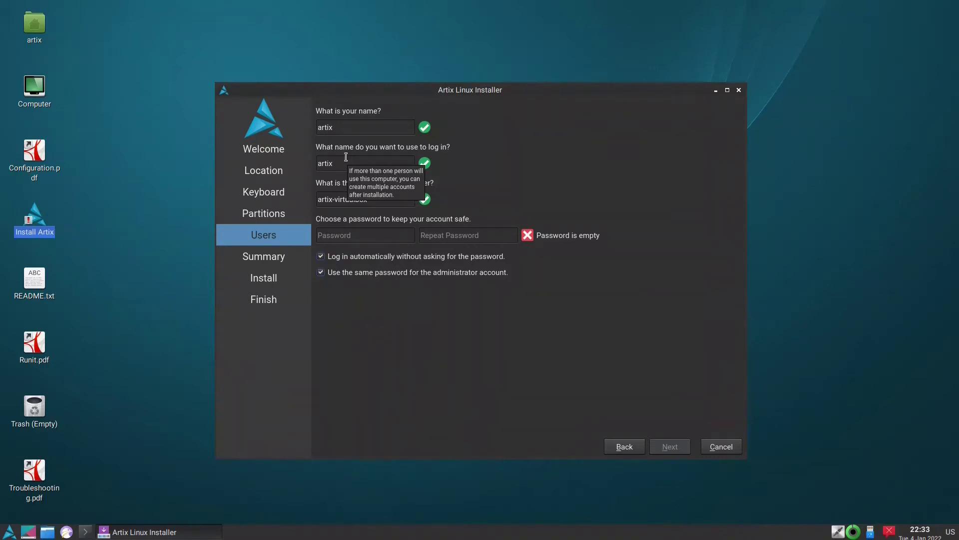
click(349, 235)
text(ar)
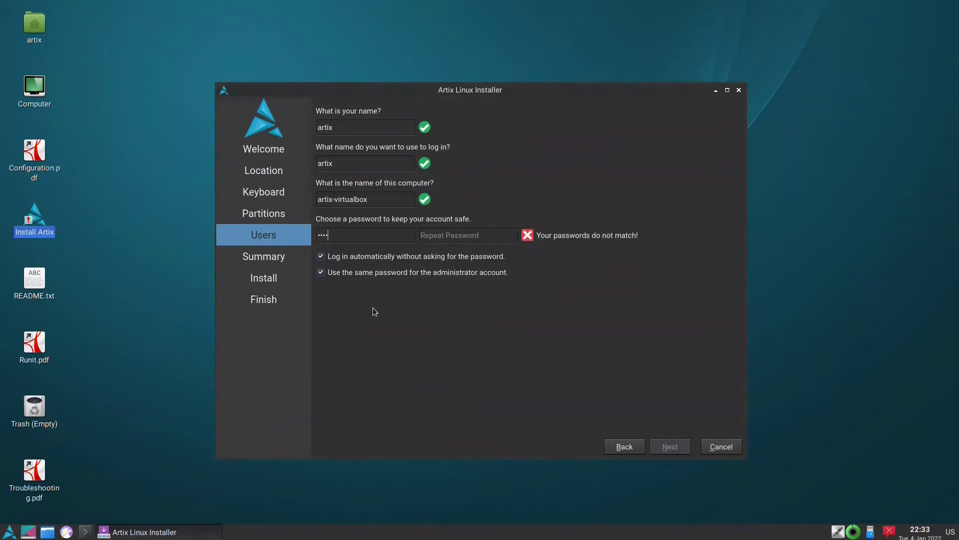
text(****)
key(Tab)
text(****)
text(****)
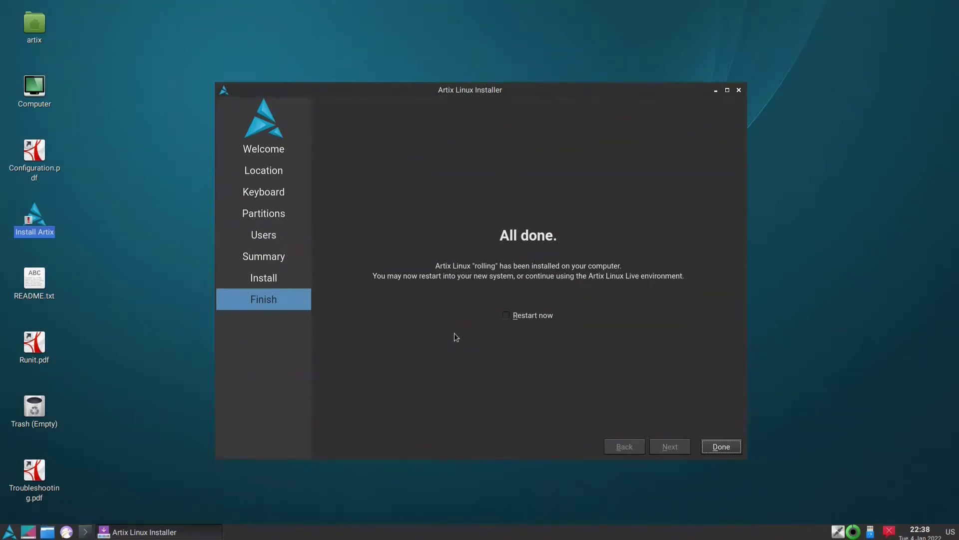
click(506, 316)
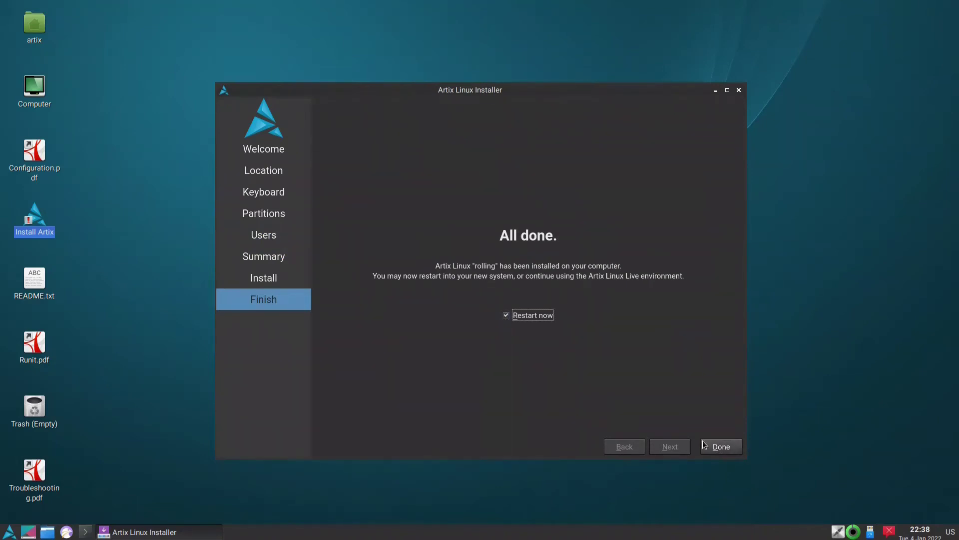
click(723, 447)
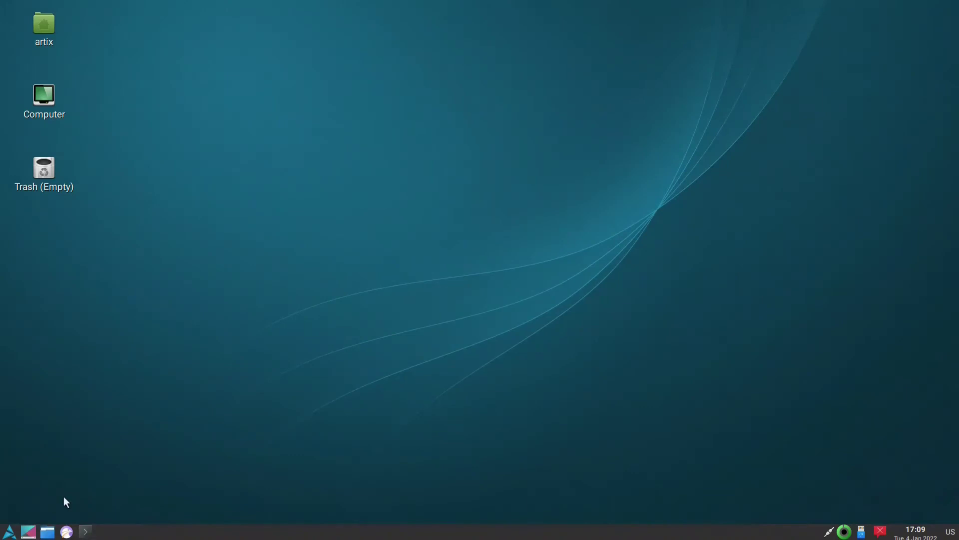
Step: Launch PCManFM-Qt from Accessories, scroll through the home folder's 23 items, and close it
click(6, 533)
mouse_move(68, 348)
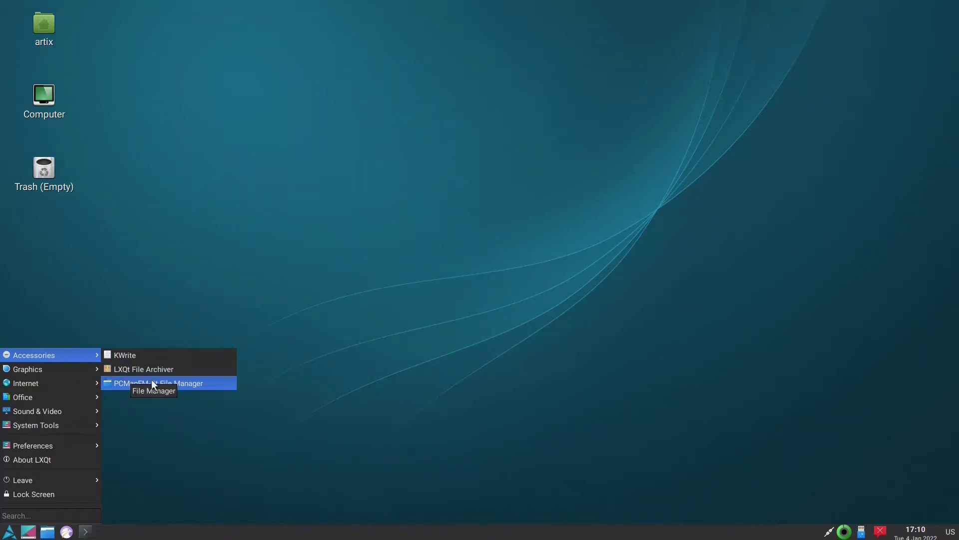
click(182, 381)
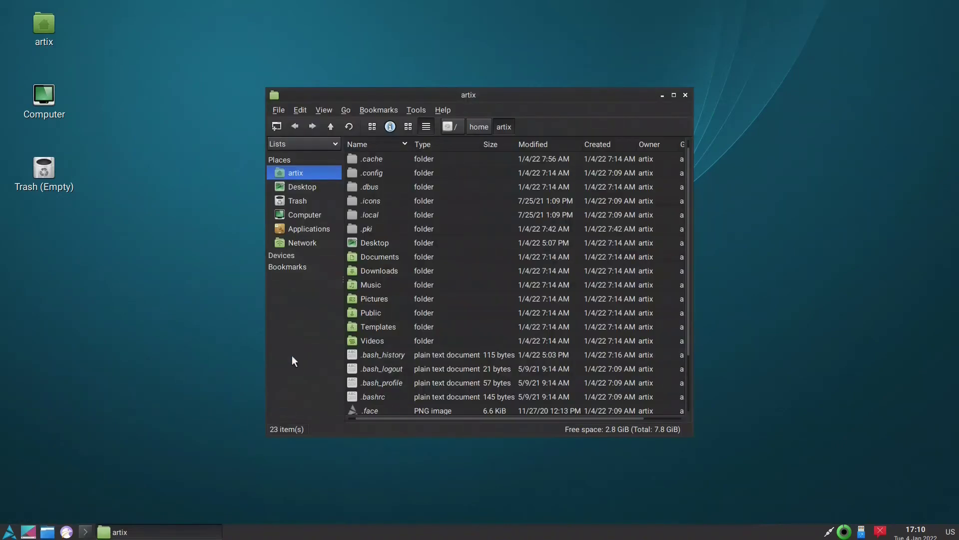
scroll(458, 256, down, 2)
scroll(458, 257, up, 2)
scroll(457, 257, down, 2)
scroll(458, 258, up, 2)
key(alt+F4)
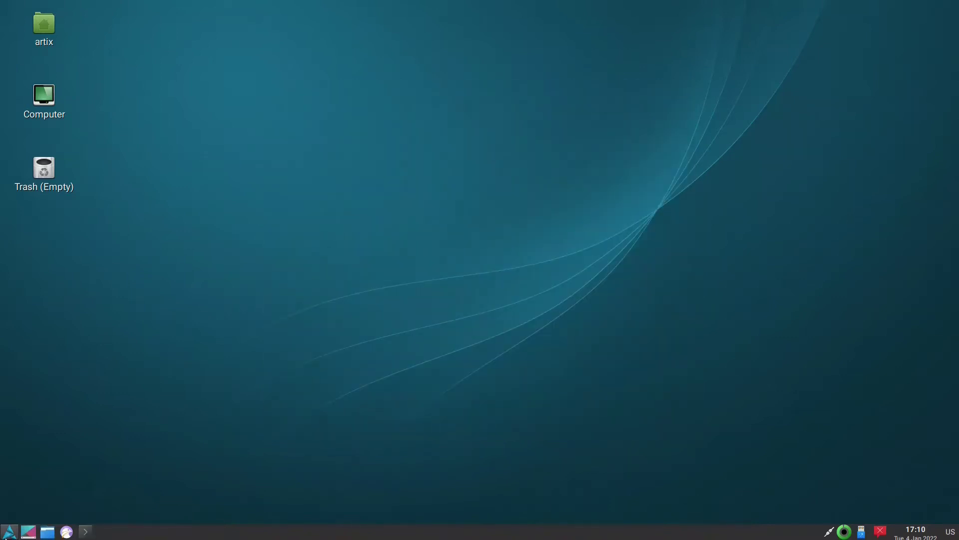
Step: Bring up the application menu's Graphics and Internet submenus
click(9, 531)
mouse_move(61, 366)
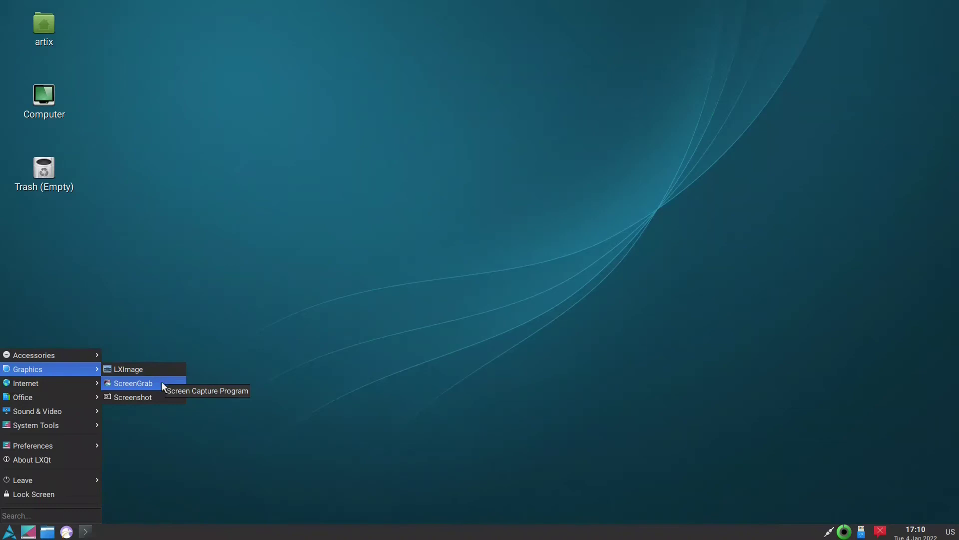
mouse_move(76, 385)
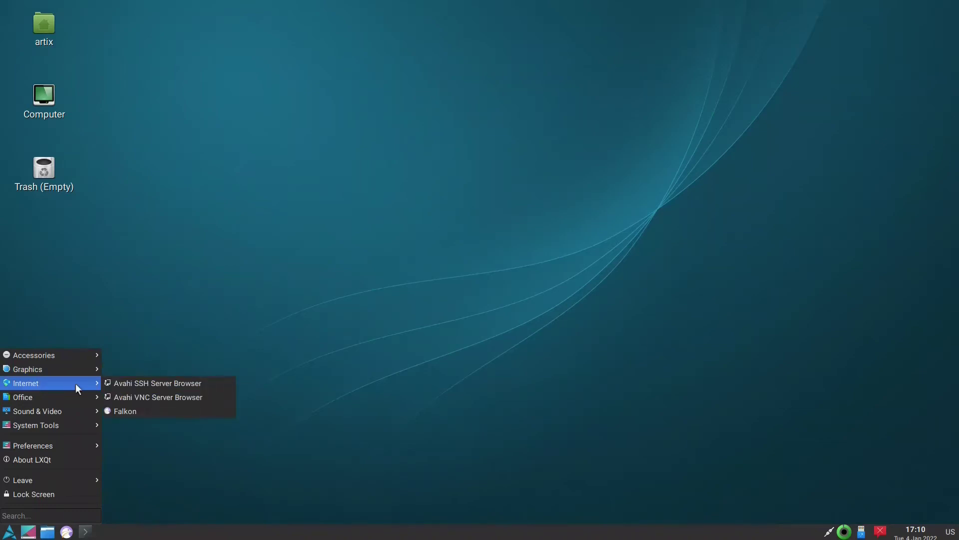
Step: Launch Falkon, browse the Artix home, forum and wiki tabs, then quit it
click(121, 411)
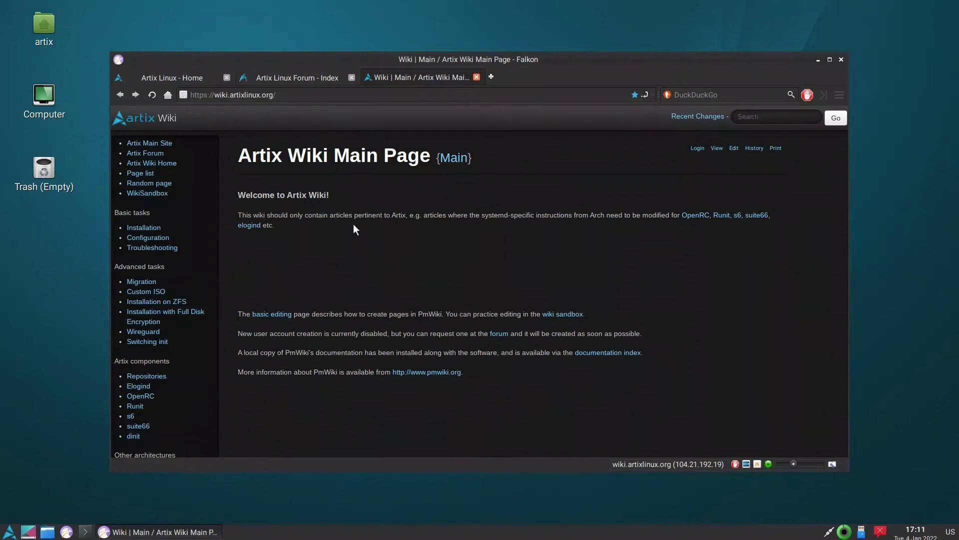
click(293, 76)
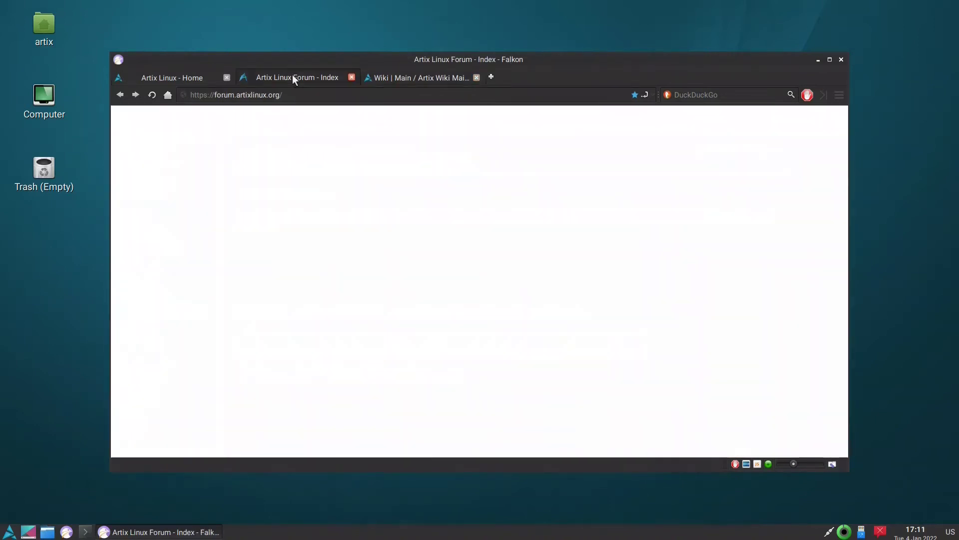
click(173, 72)
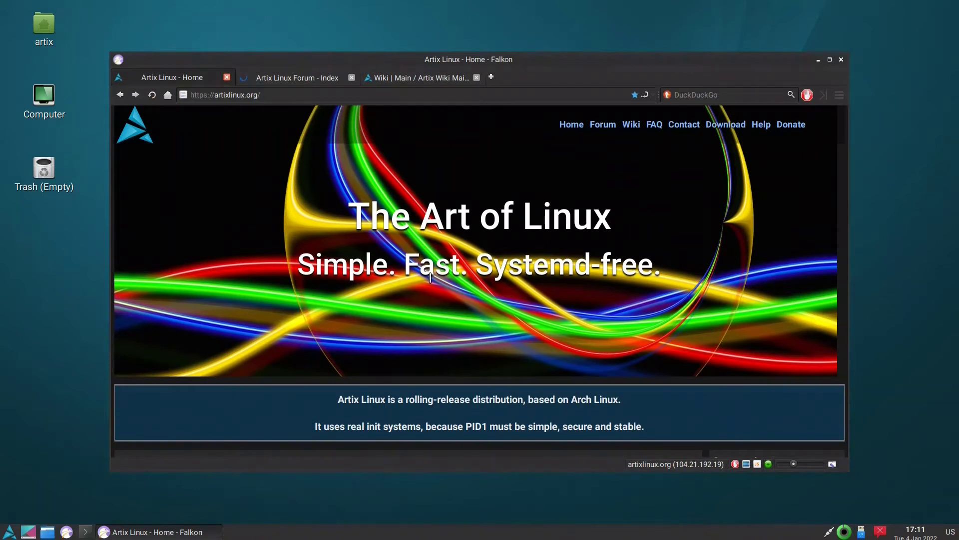
scroll(431, 276, down, 3)
scroll(432, 283, up, 3)
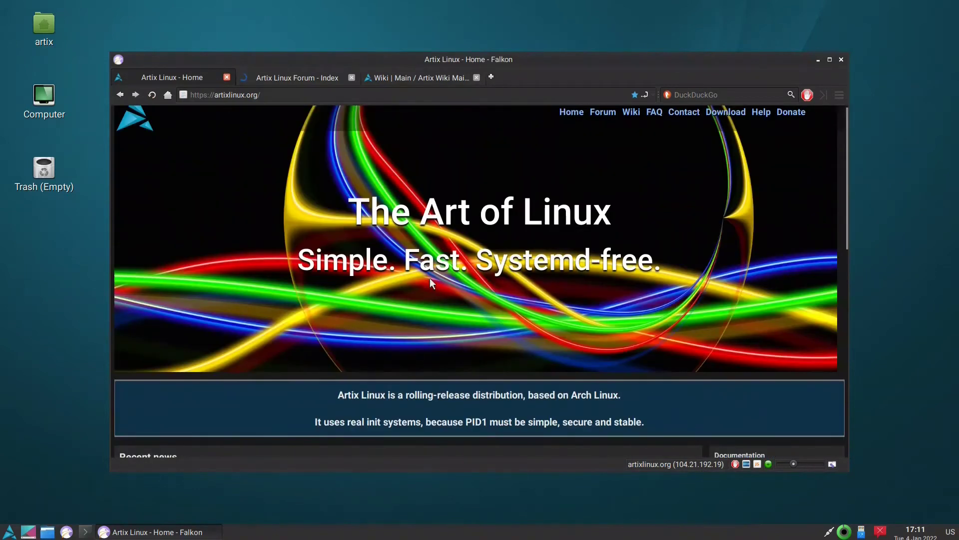
scroll(432, 283, down, 10)
scroll(431, 283, up, 5)
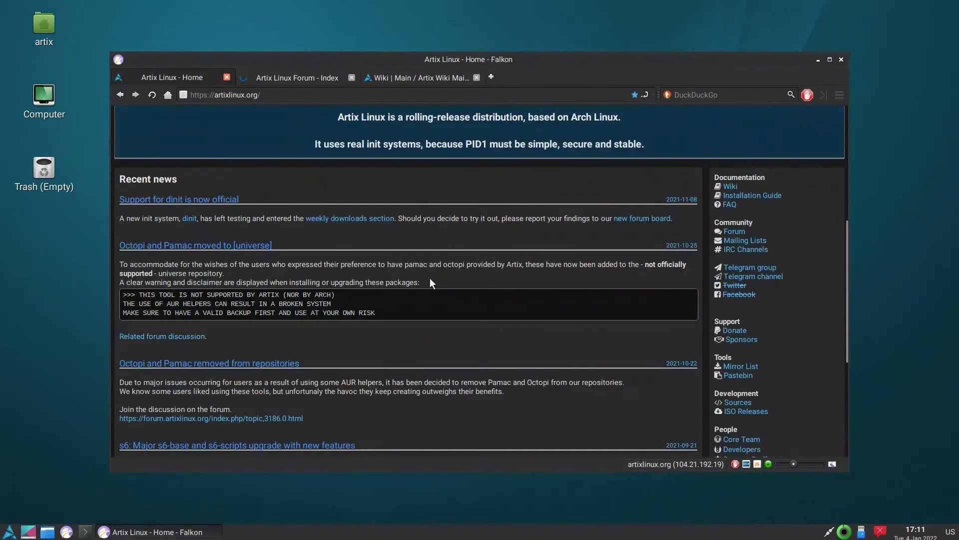
scroll(209, 204, up, 5)
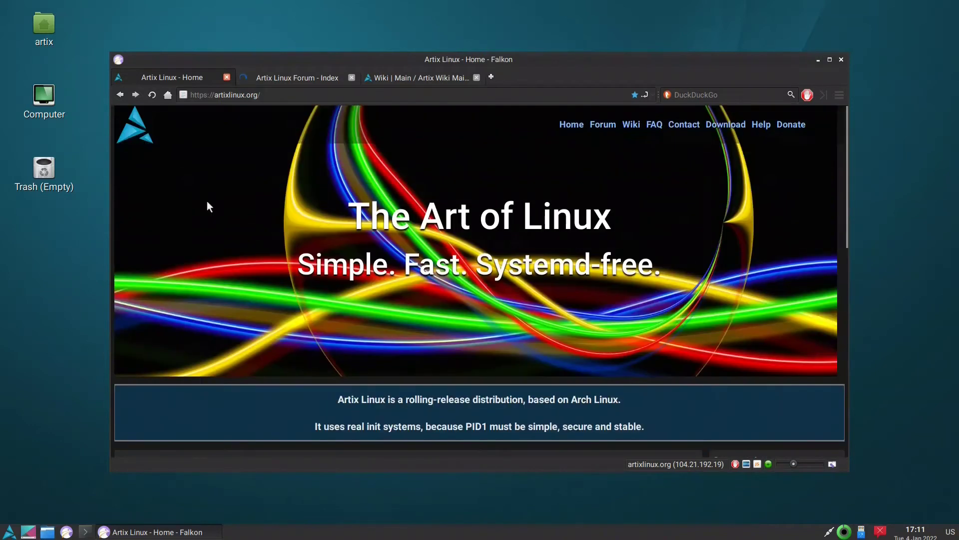
click(303, 82)
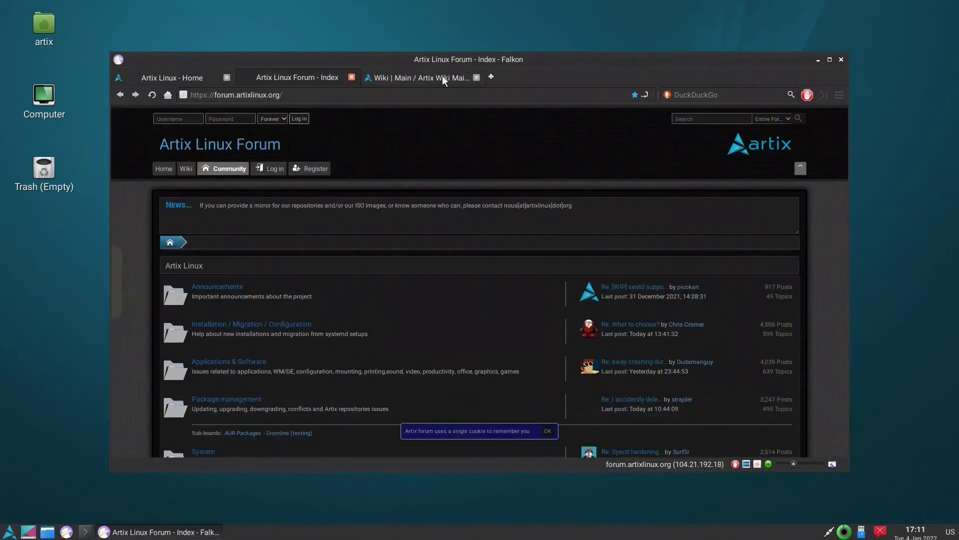
click(442, 76)
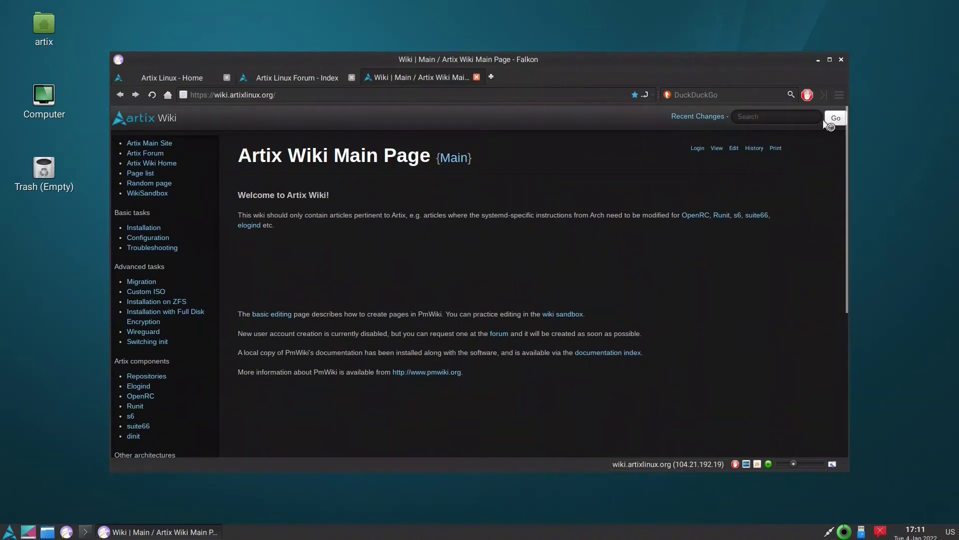
key(ctrl+q)
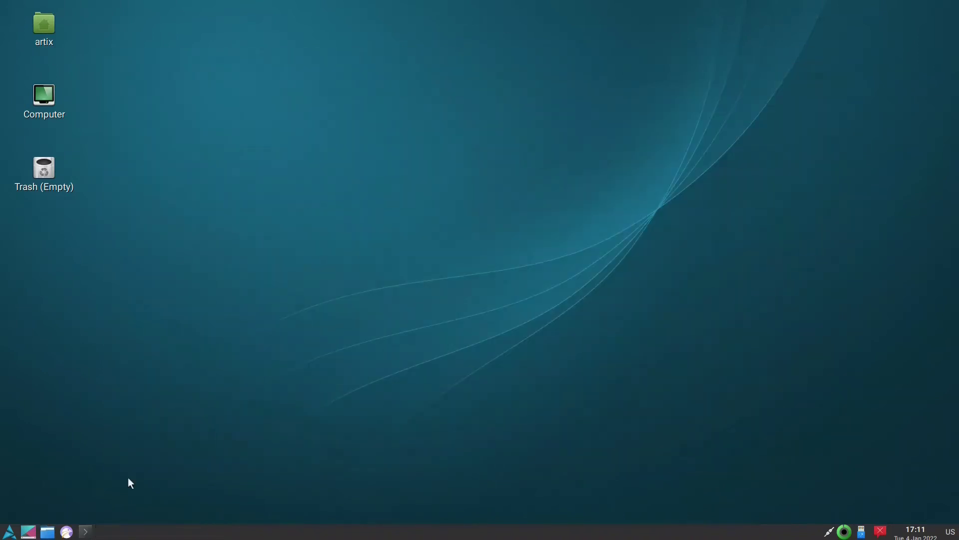
Step: Review the Office, System Tools, Preferences and LXQt Settings menus, then open the desktop's context menu
click(15, 531)
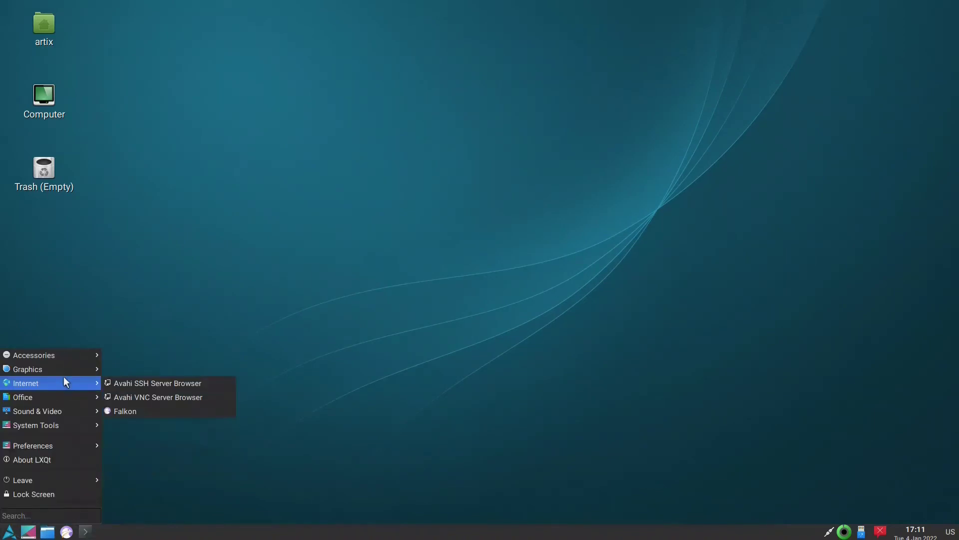
mouse_move(65, 400)
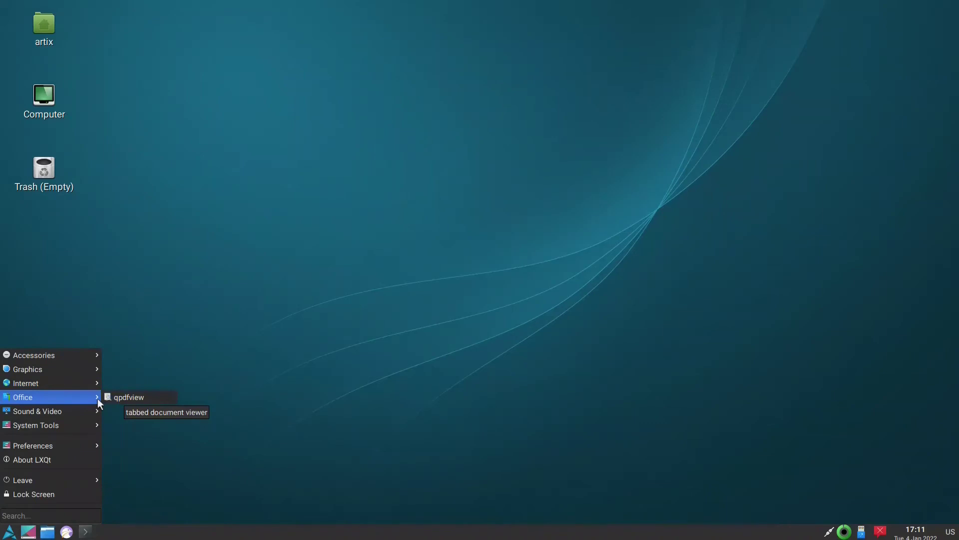
mouse_move(84, 424)
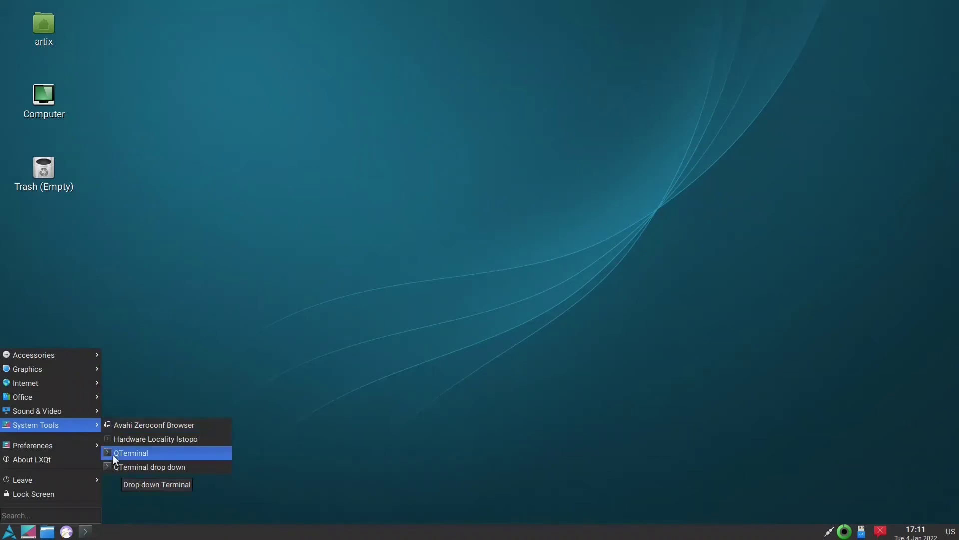
mouse_move(88, 442)
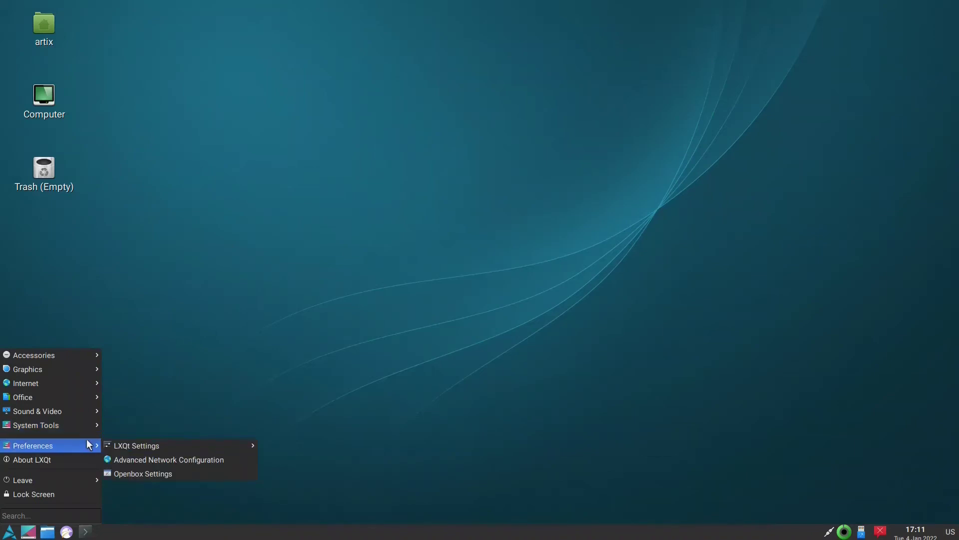
mouse_move(126, 448)
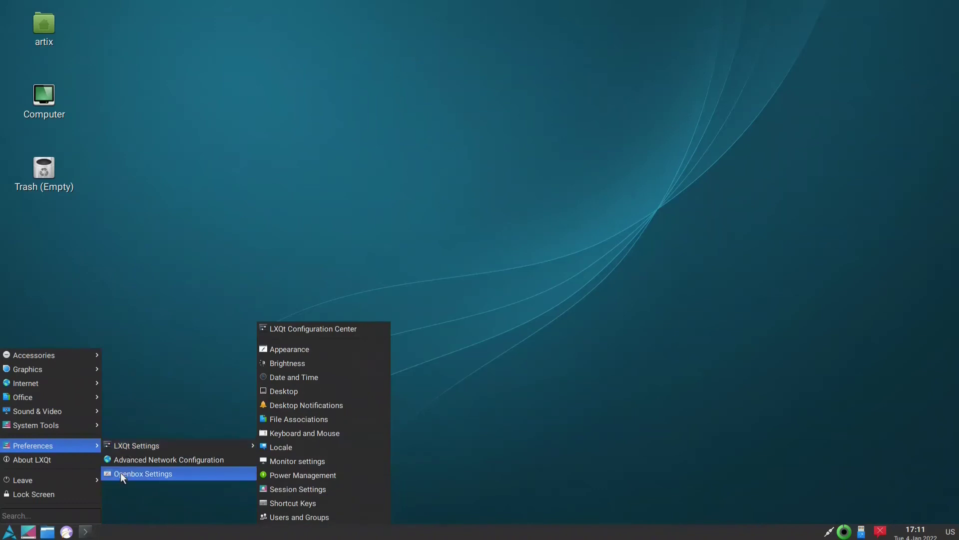
right_click(449, 200)
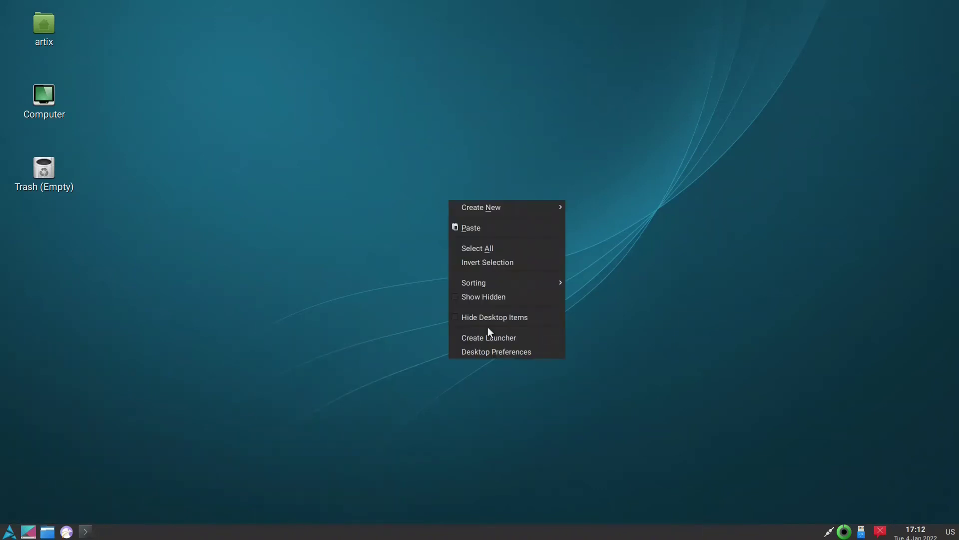
click(488, 353)
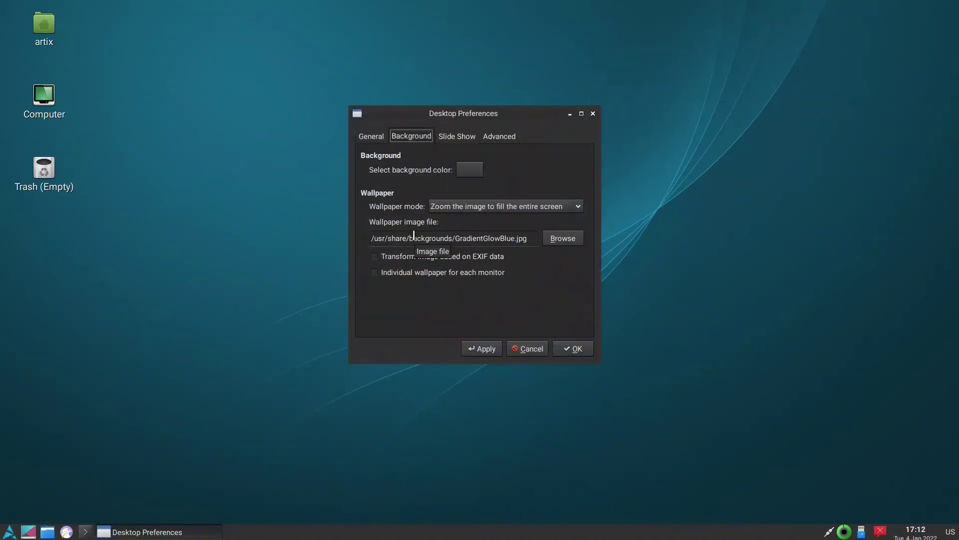
click(564, 238)
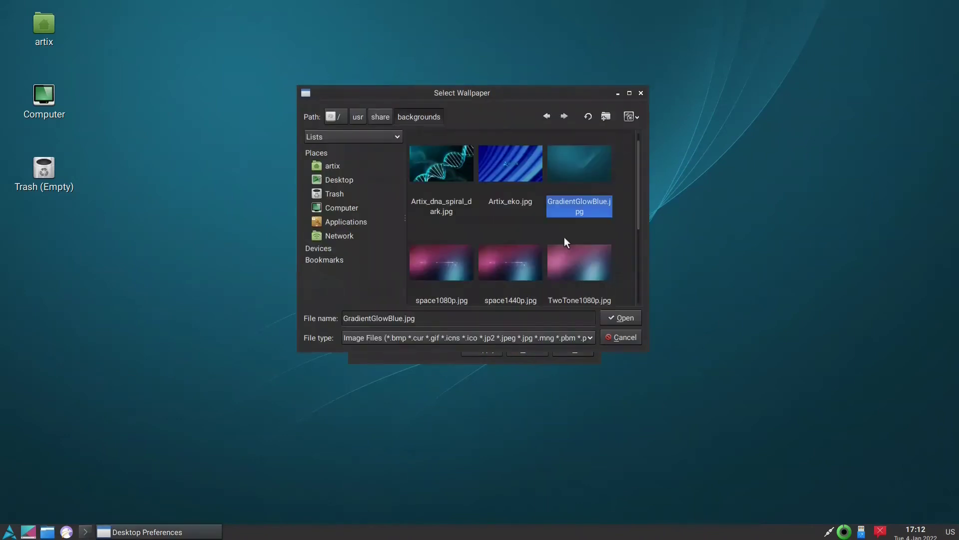
scroll(513, 212, down, 2)
scroll(513, 212, up, 2)
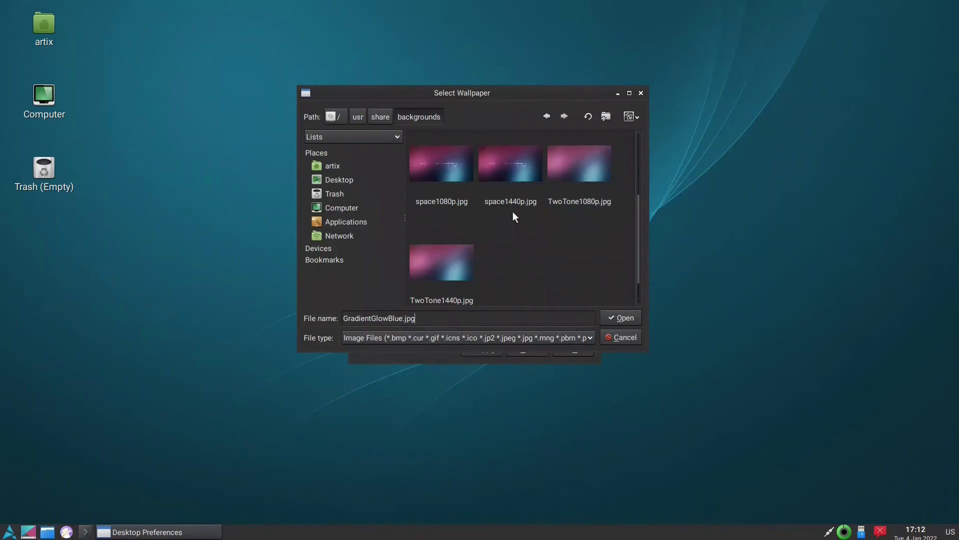
scroll(513, 212, down, 2)
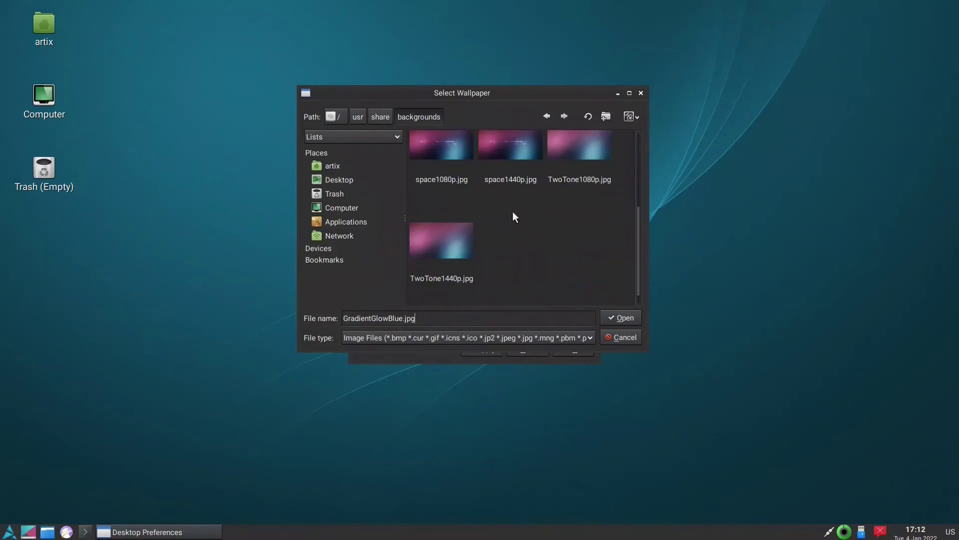
click(618, 338)
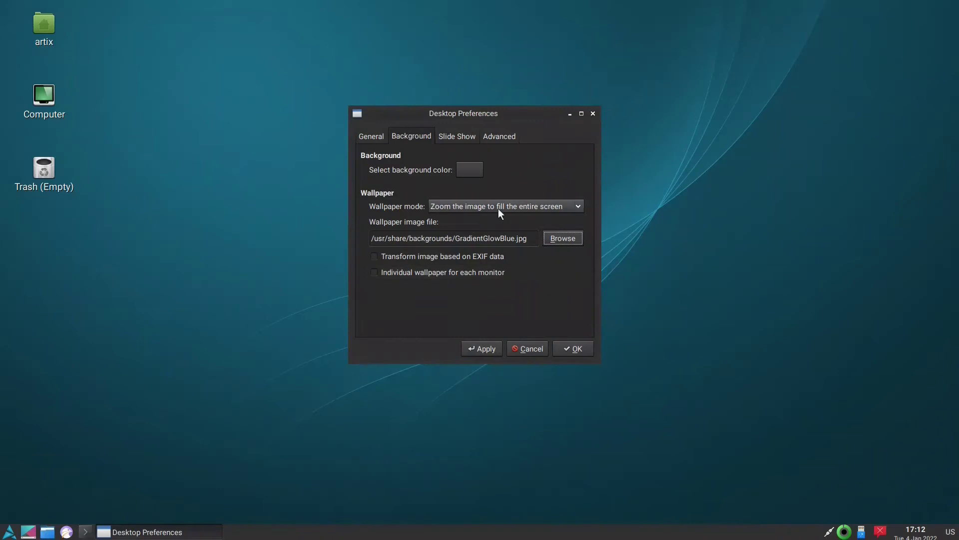
click(370, 133)
click(421, 135)
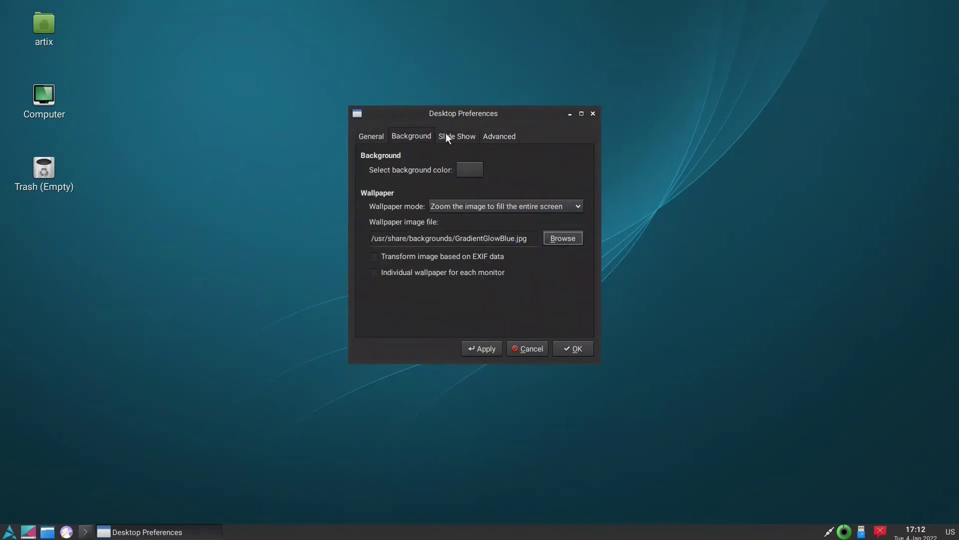
click(498, 135)
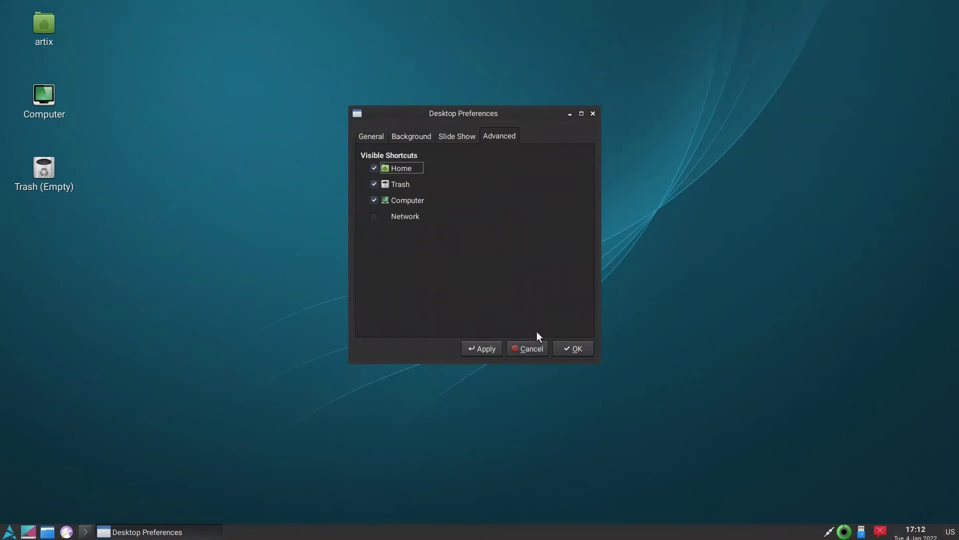
click(530, 349)
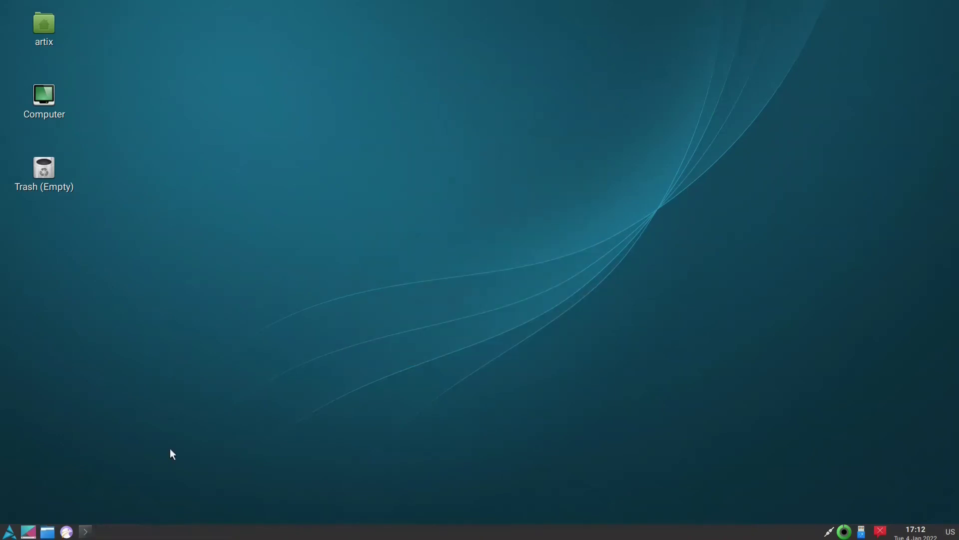
Step: Look through the application menu's submenus, then dismiss it
click(11, 534)
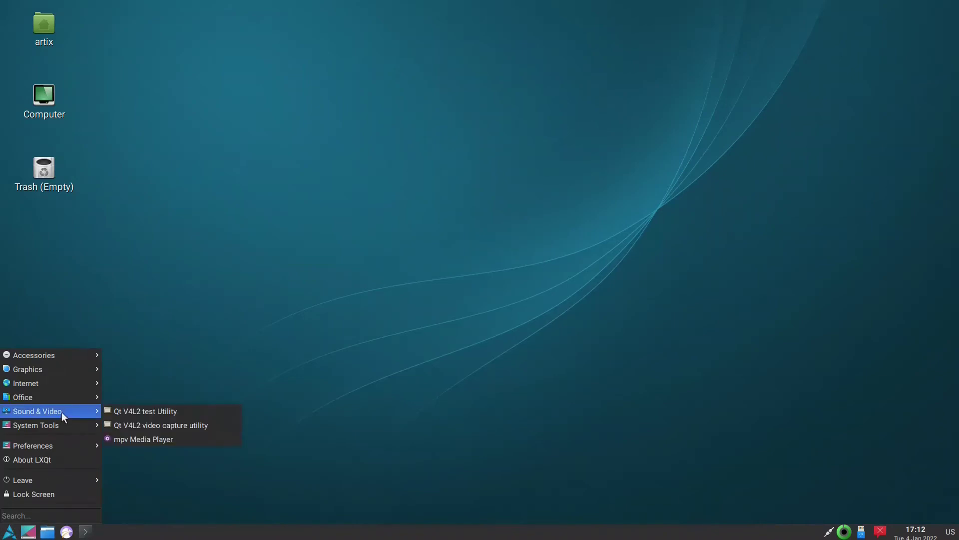
mouse_move(64, 444)
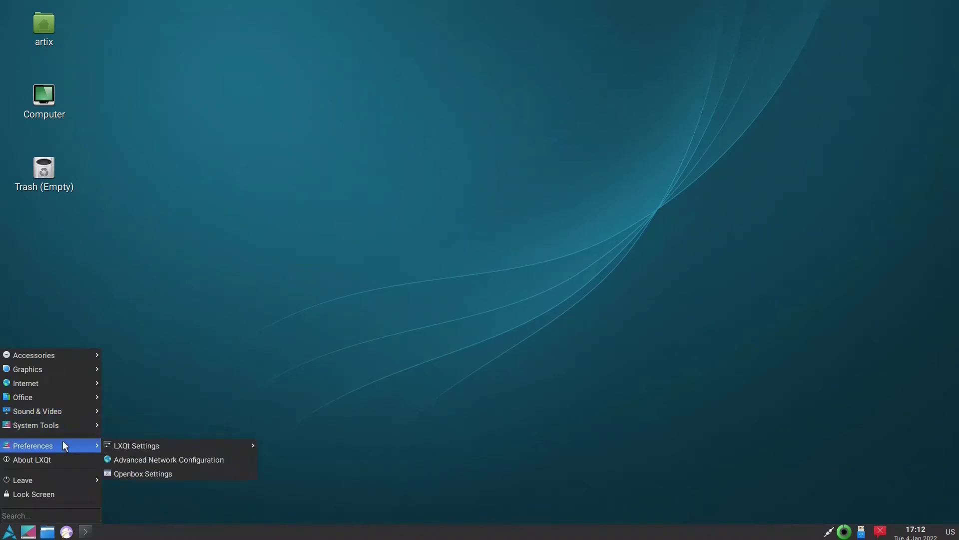
mouse_move(163, 443)
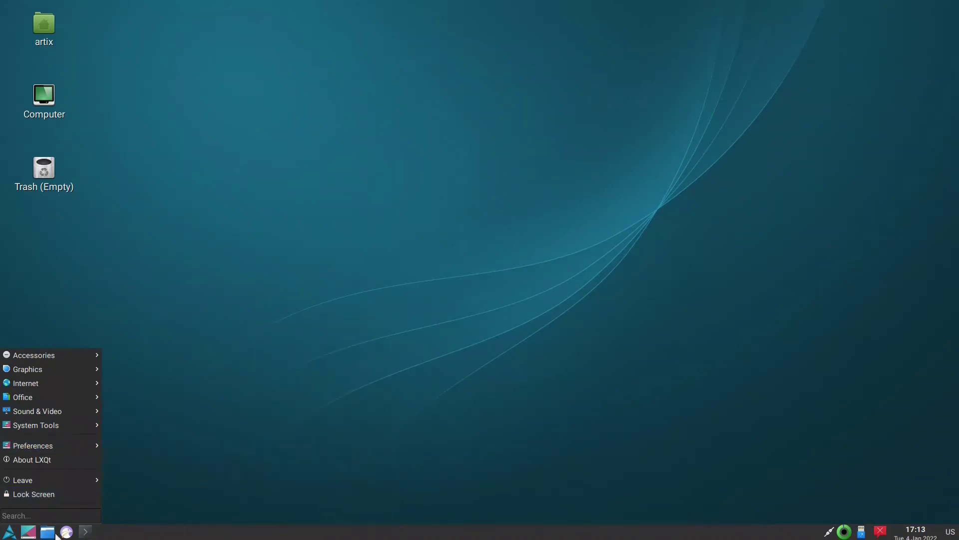
click(258, 277)
Step: Create a desktop launcher named falkon running falkon, and start Falkon from it
right_click(320, 133)
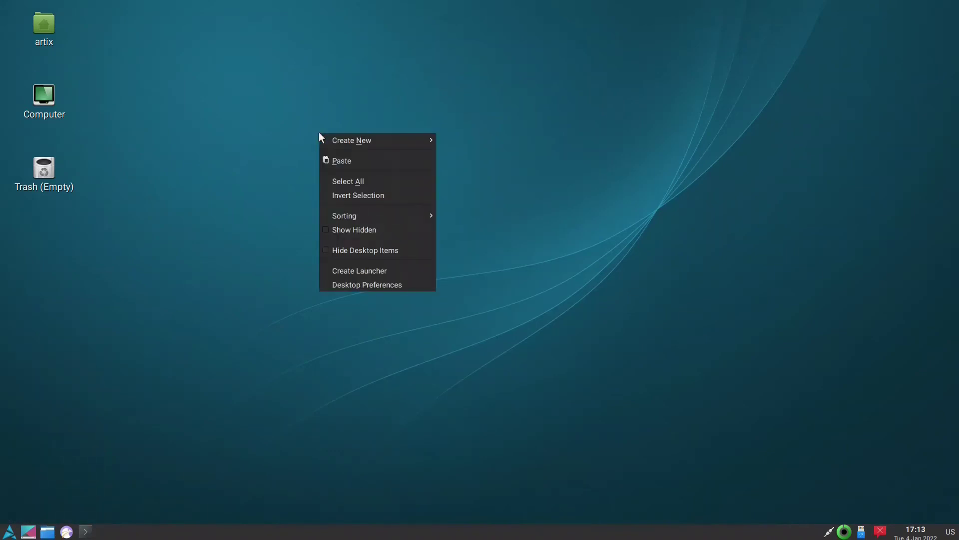
click(358, 274)
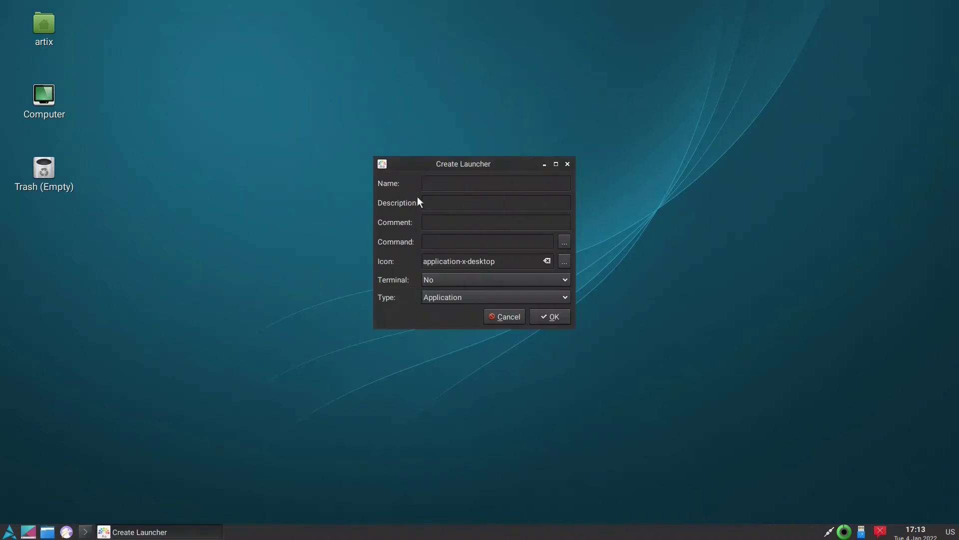
text(flak)
text(falkon)
click(553, 317)
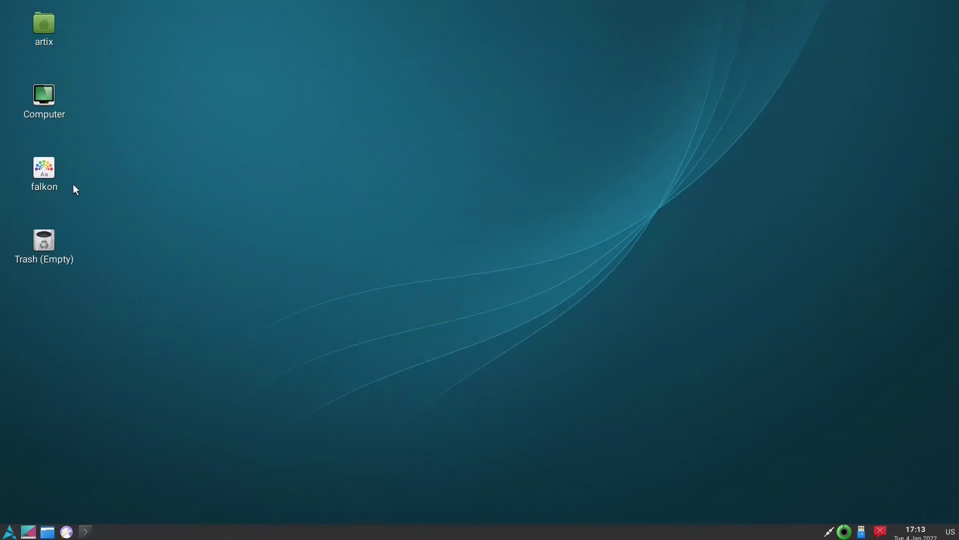
click(37, 178)
key(Return)
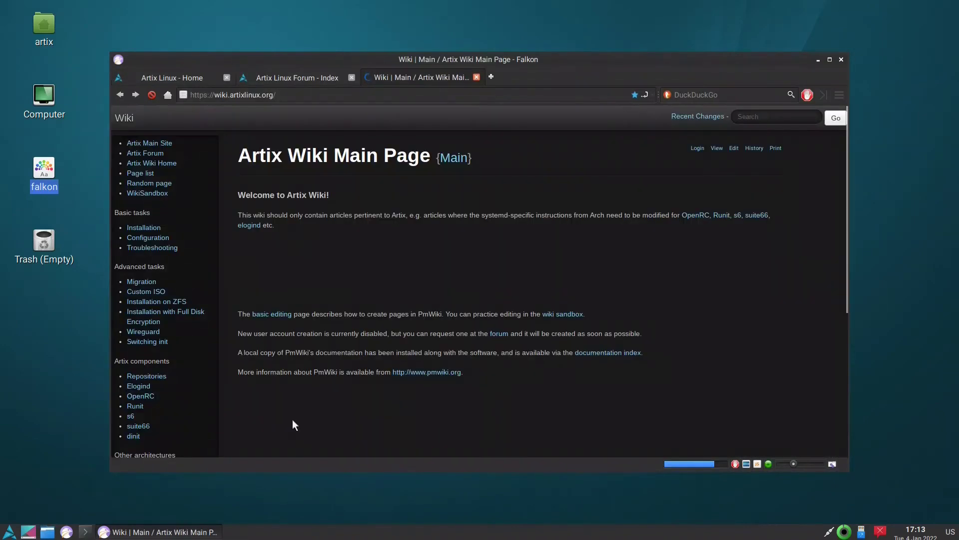
Step: Close Falkon and run free -m in QTerminal, marking the 326 MB used figure
key(alt+F4)
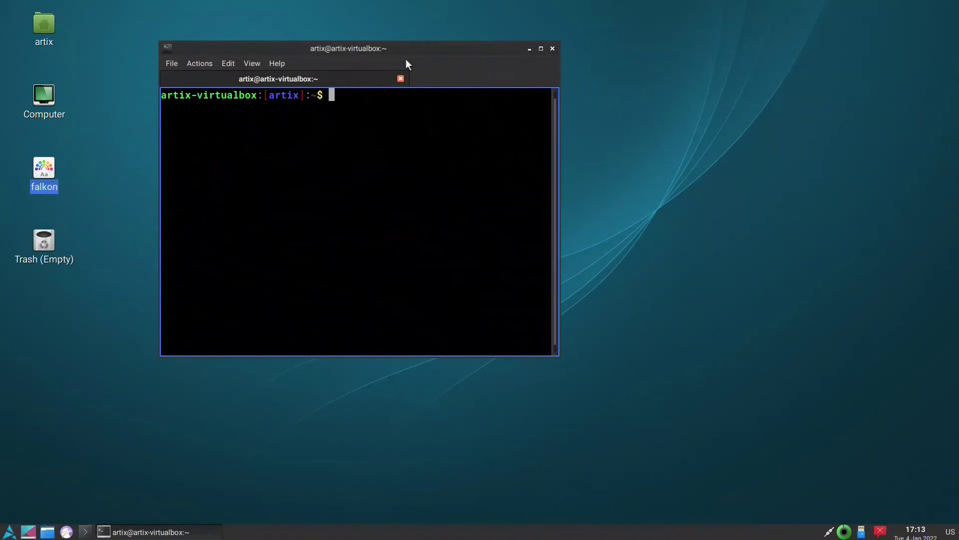
text(free -m)
key(Return)
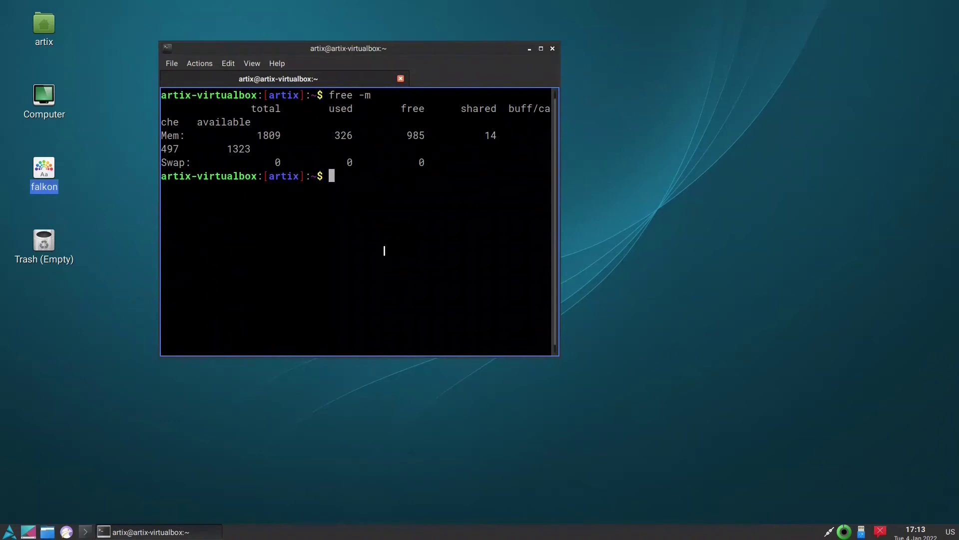
double_click(335, 136)
Step: Run uname -a to show the kernel version, then close the terminal
text(u)
text(nam)
text(e -)
text(a)
key(Return)
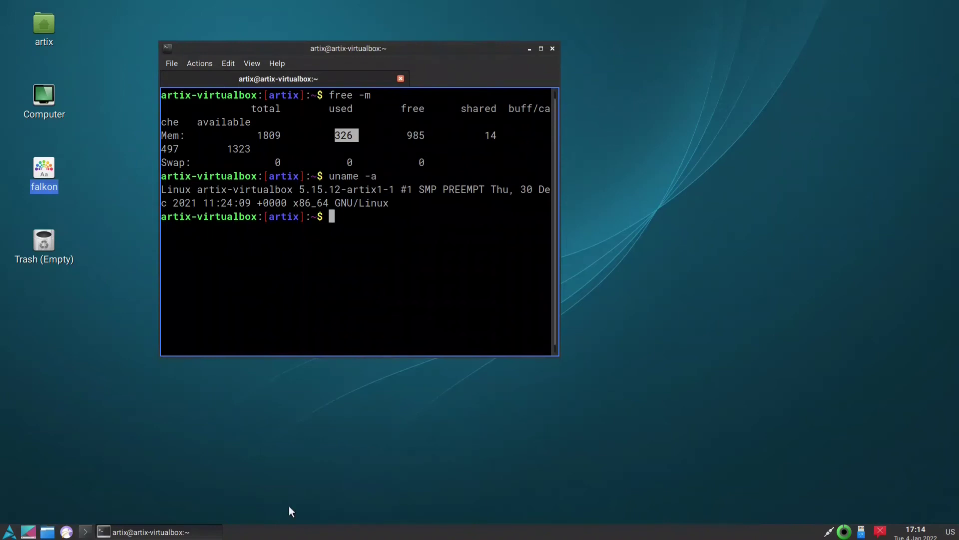
key(ctrl+d)
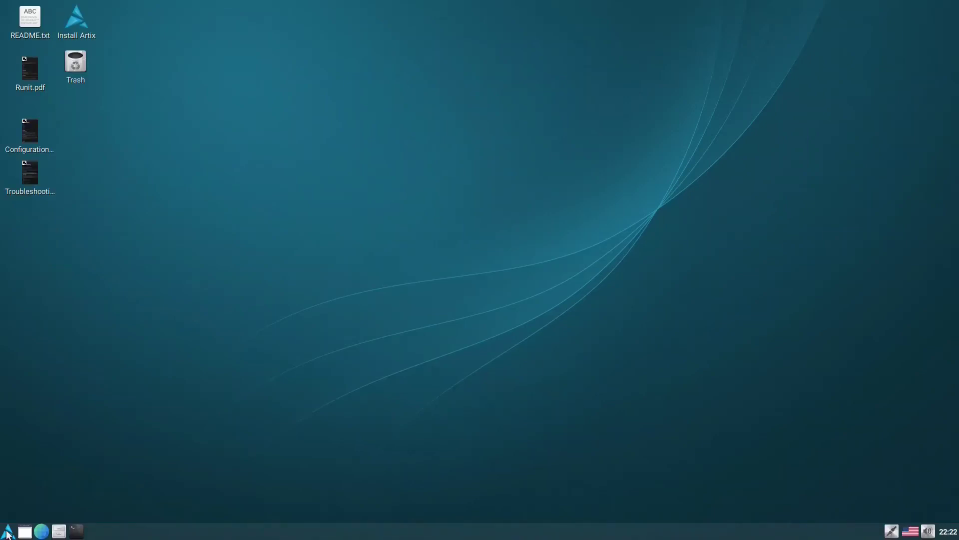
Step: Launch the Web browser from the Artix menu's Accessories > Internet submenu
click(7, 533)
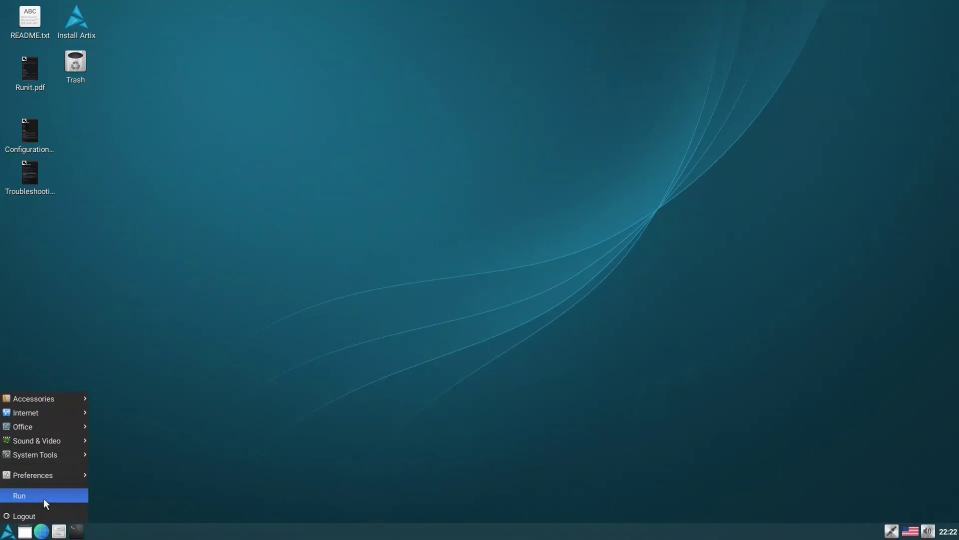
mouse_move(25, 395)
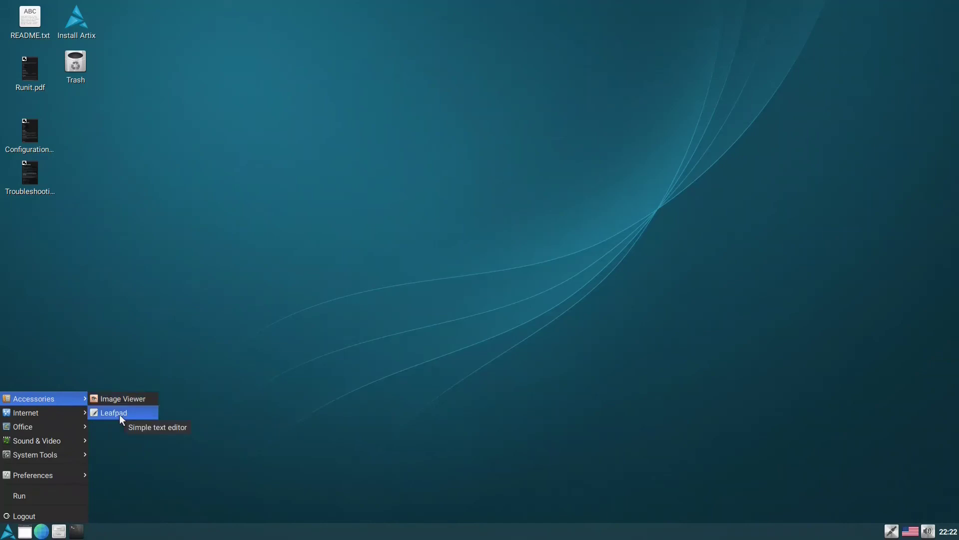
mouse_move(40, 416)
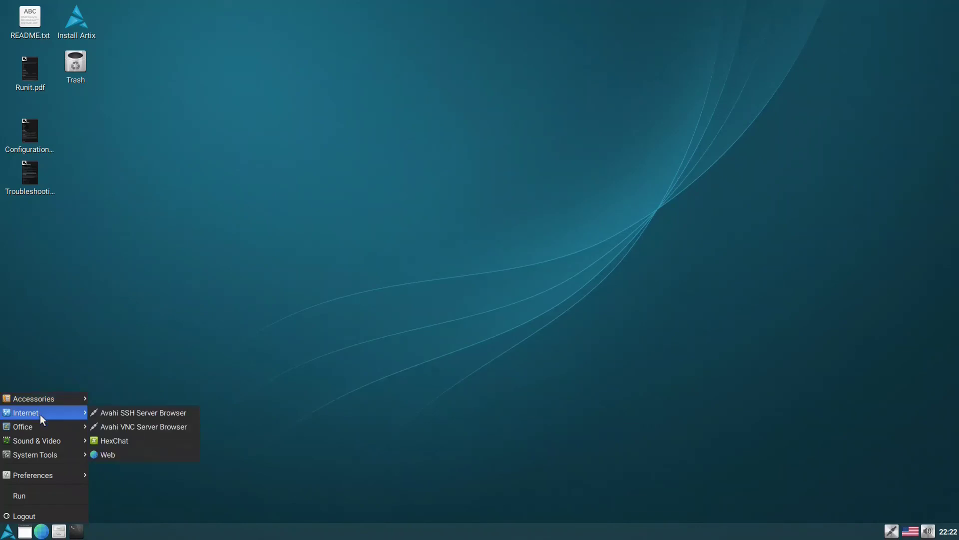
click(123, 455)
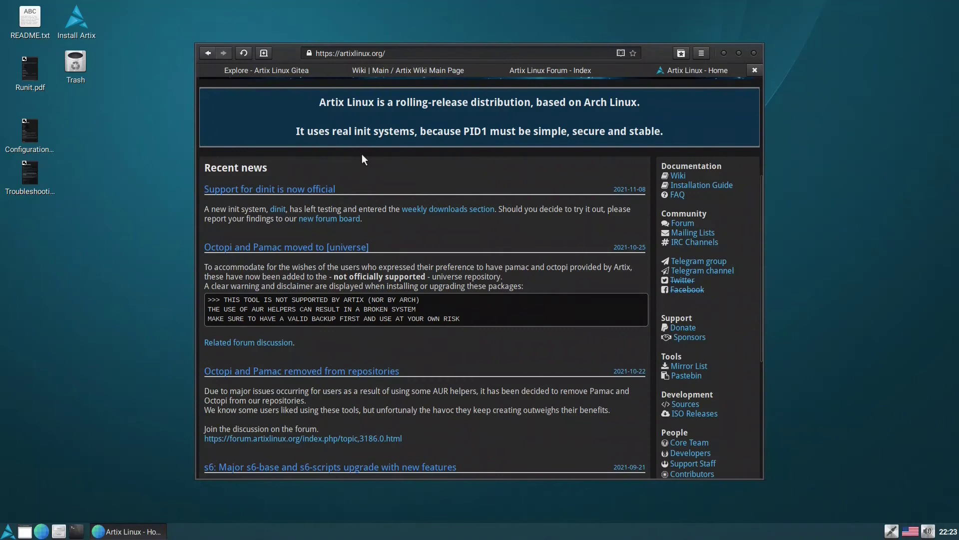
Step: Scroll to the top of the page, open the Artix Wiki page, then switch to the Artix Linux Forum tab
scroll(362, 154, up, 3)
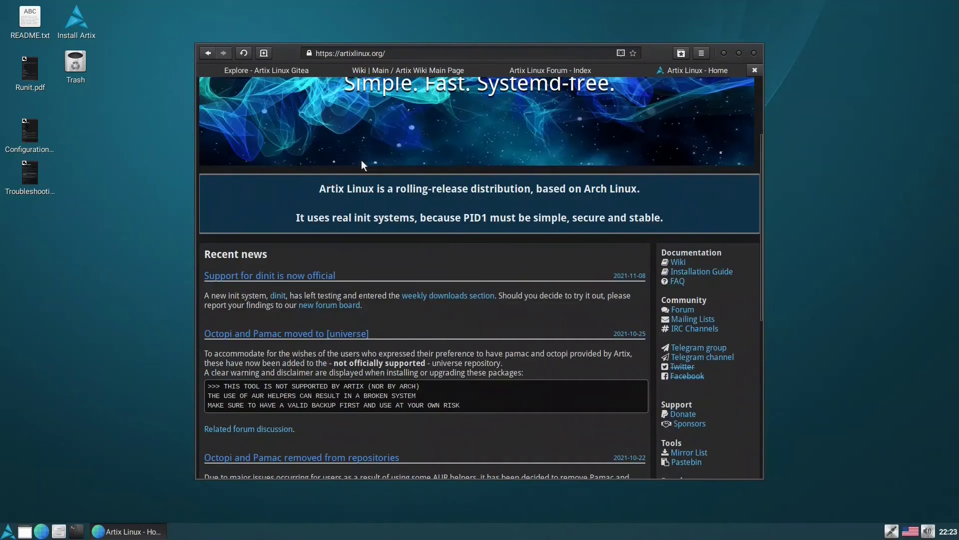
scroll(361, 166, up, 4)
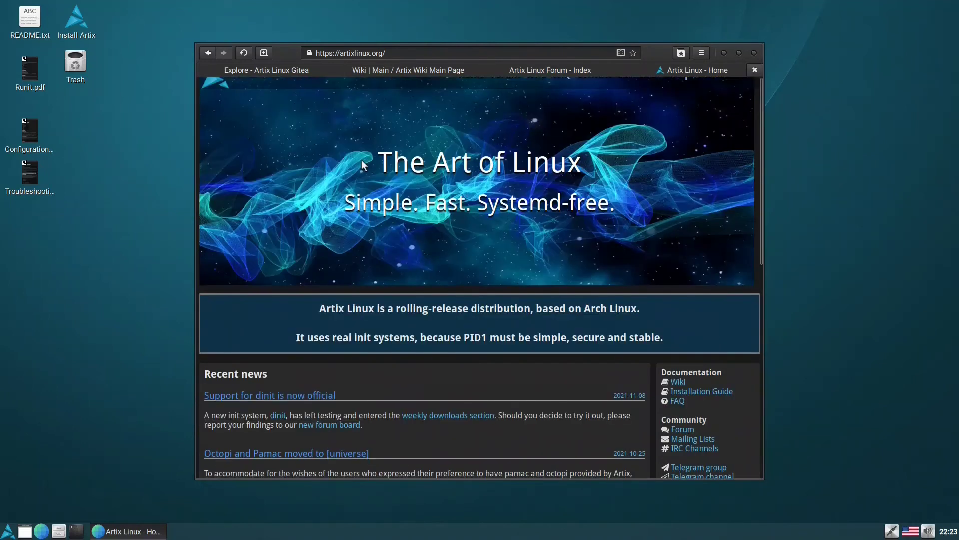
click(408, 68)
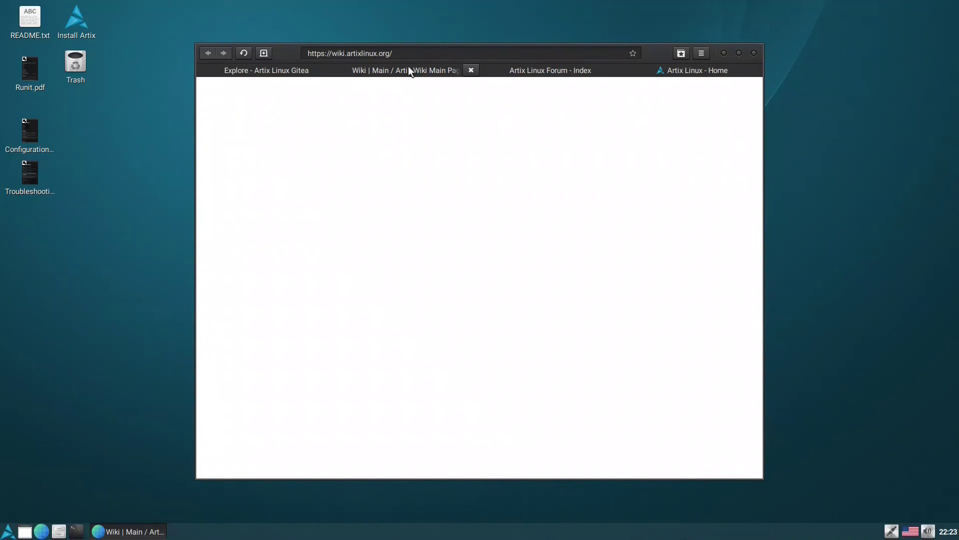
key(ctrl+Tab)
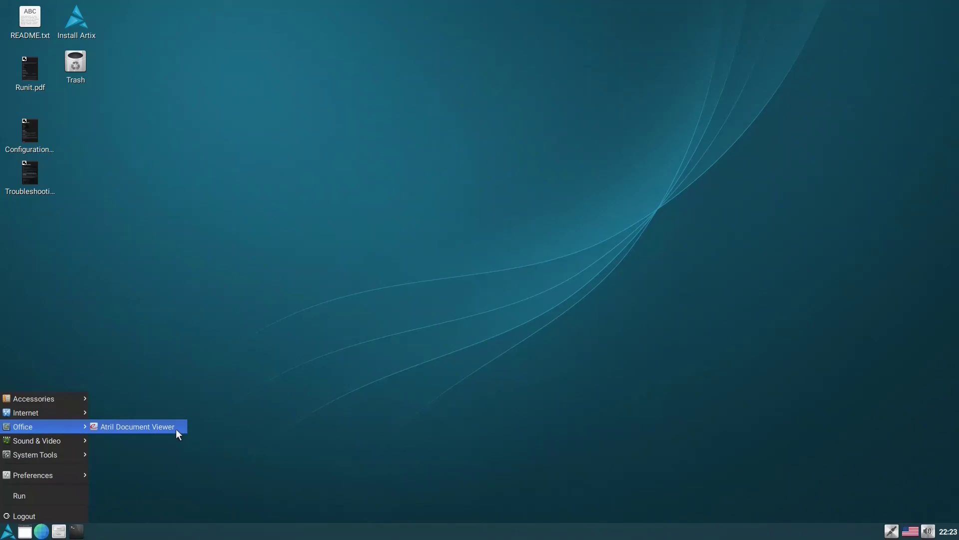
Step: Launch Task Manager from System Tools, review its 218 MB of 1677 MB memory use, then quit it
mouse_move(75, 440)
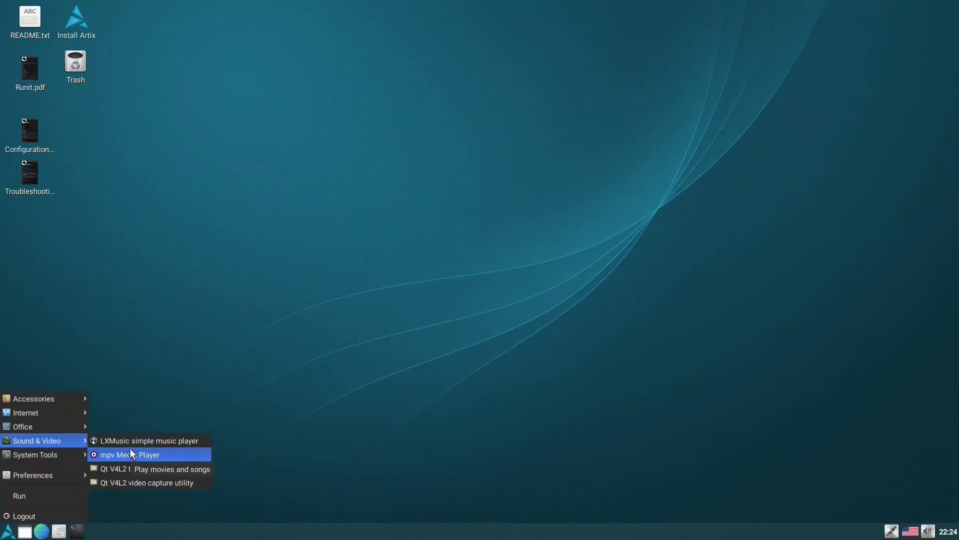
mouse_move(65, 459)
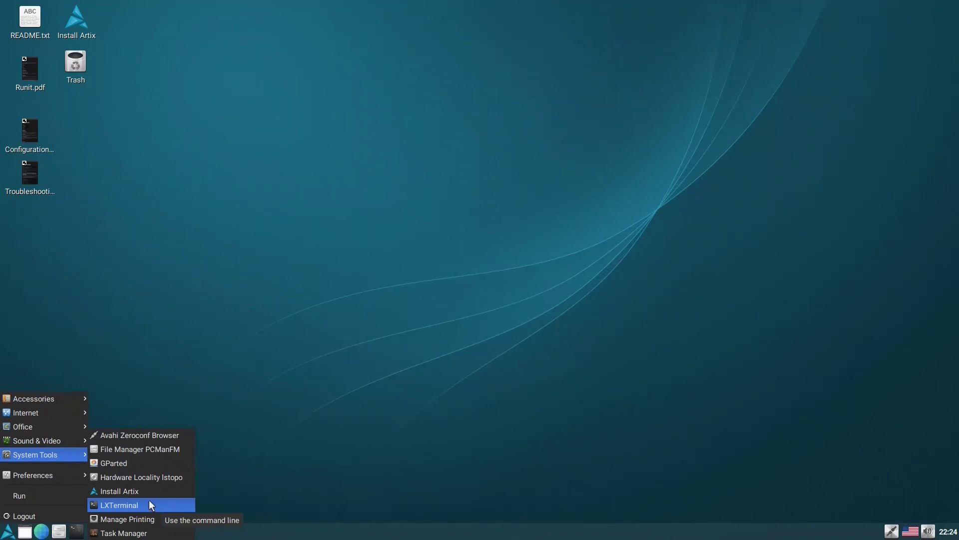
click(123, 533)
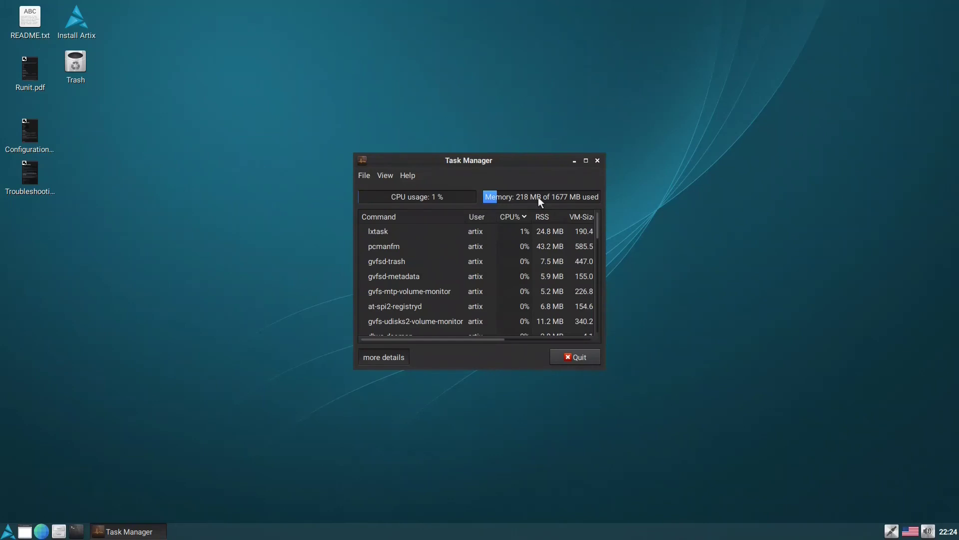
click(598, 160)
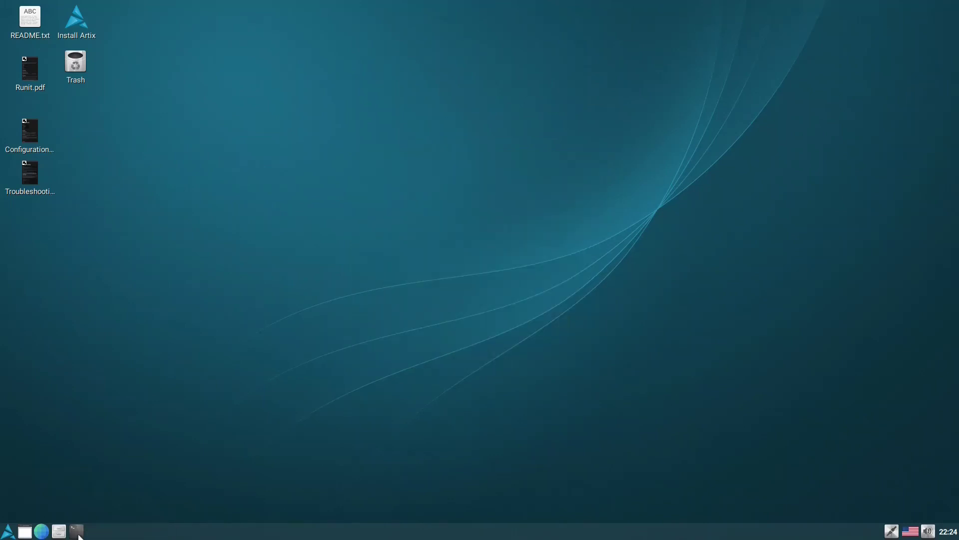
Step: Run top in a new LXTerminal and highlight the 225.4 MiB used-memory figure
click(77, 533)
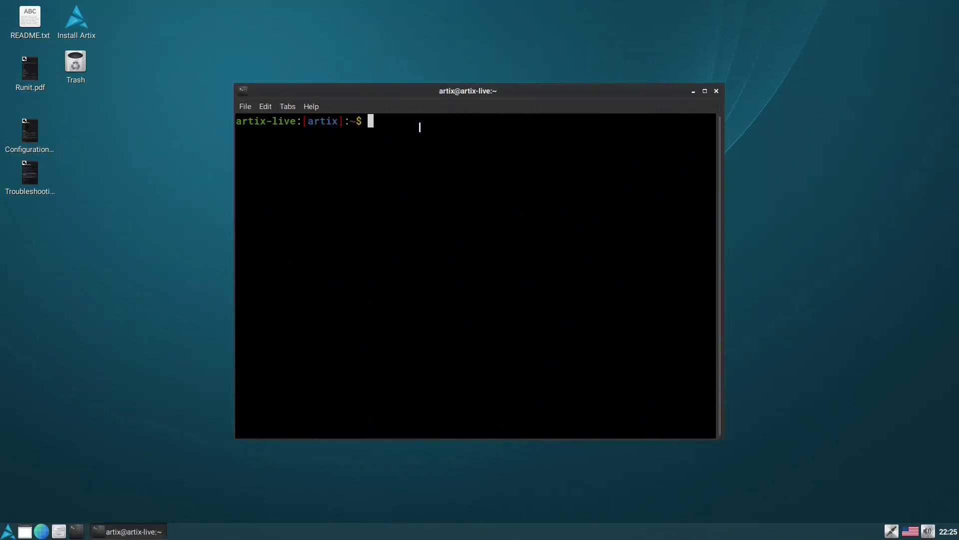
text(top)
key(Return)
drag(499, 162, 518, 164)
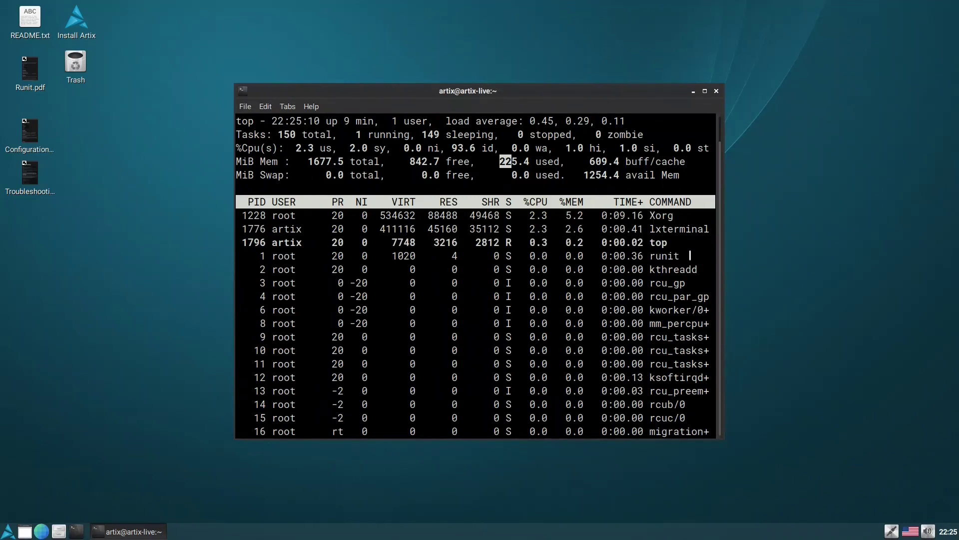
scroll(676, 360, up, 1)
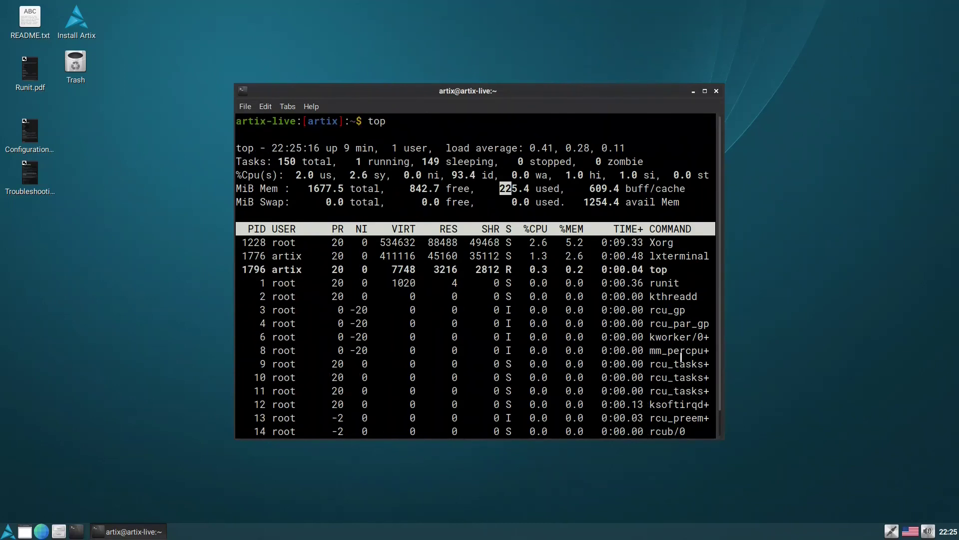
scroll(682, 364, down, 1)
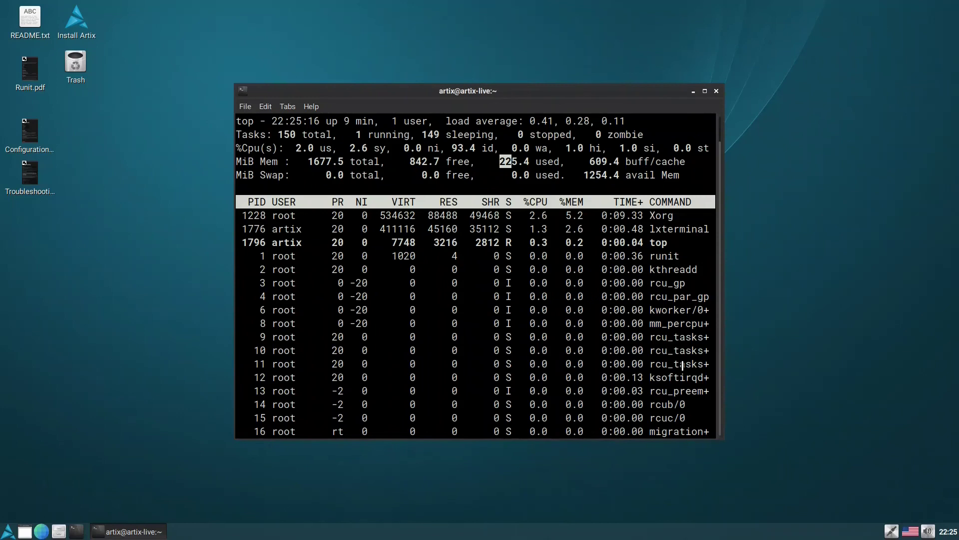
scroll(682, 364, up, 1)
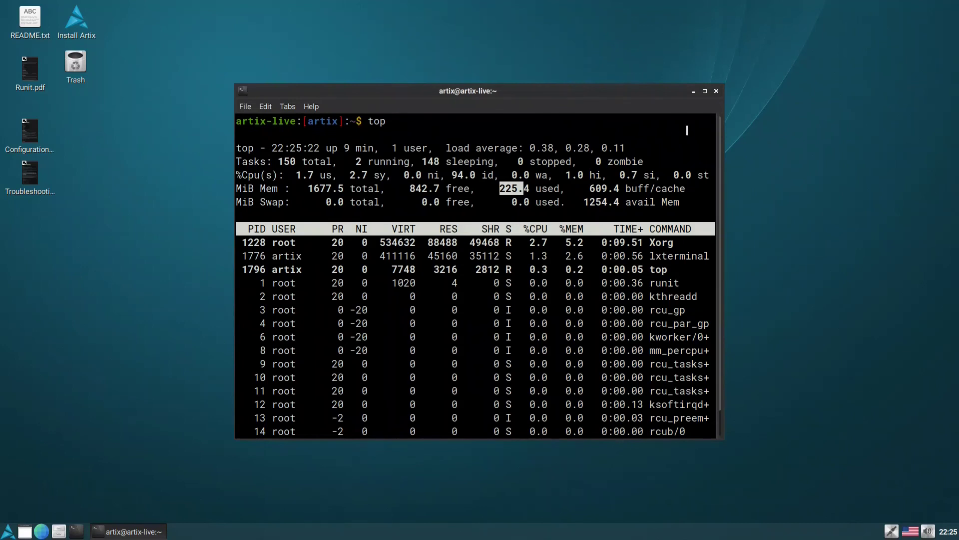
Step: Close the terminal and enable 'Show menus provided by window managers' under Desktop Preferences > Advanced
click(716, 90)
right_click(388, 227)
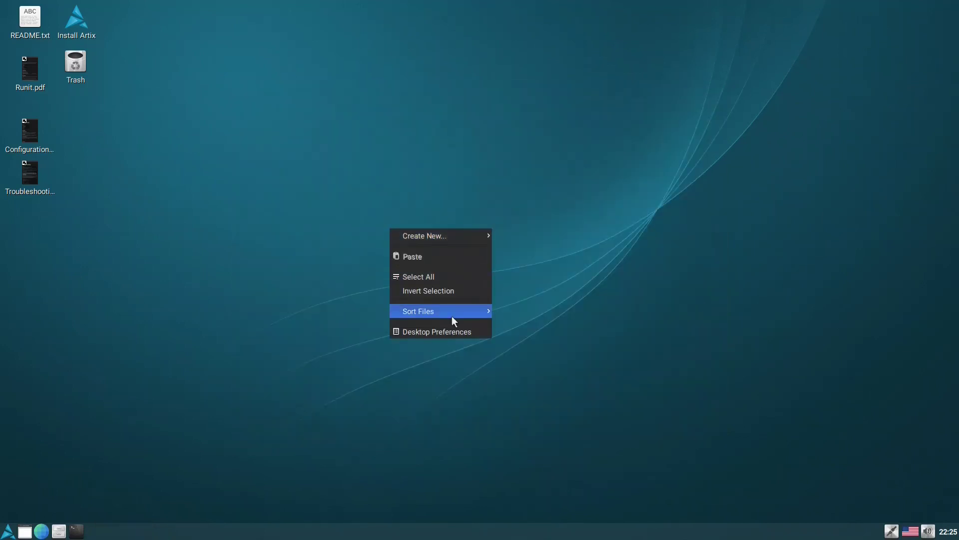
mouse_move(479, 236)
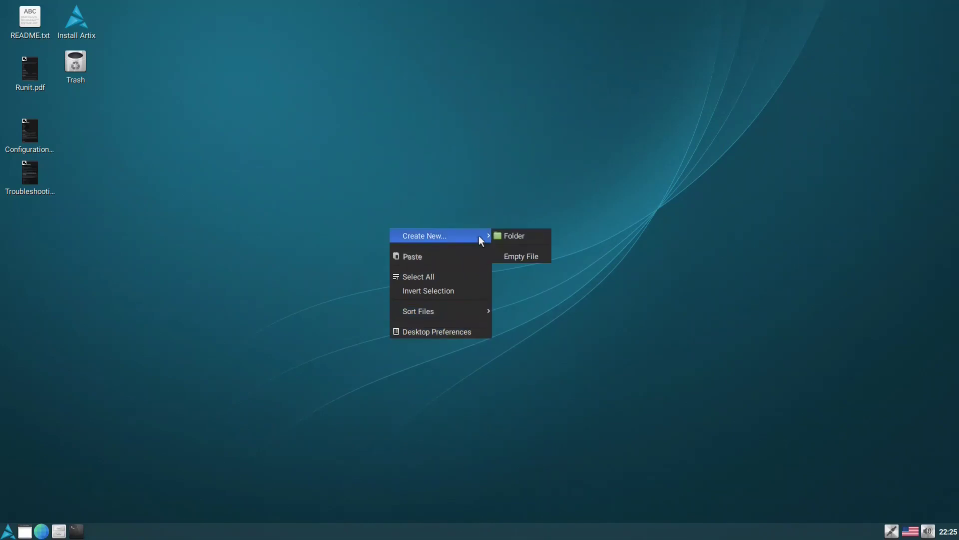
click(442, 333)
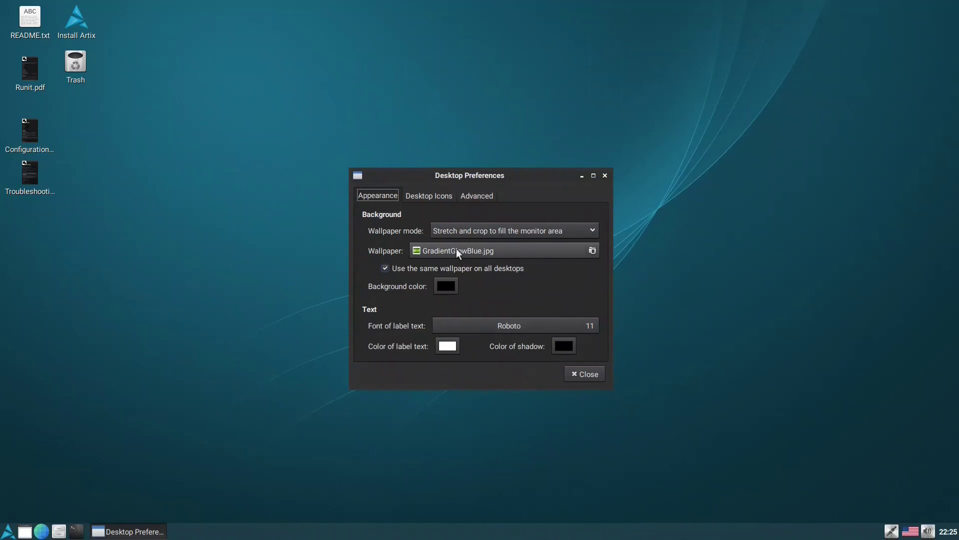
click(432, 196)
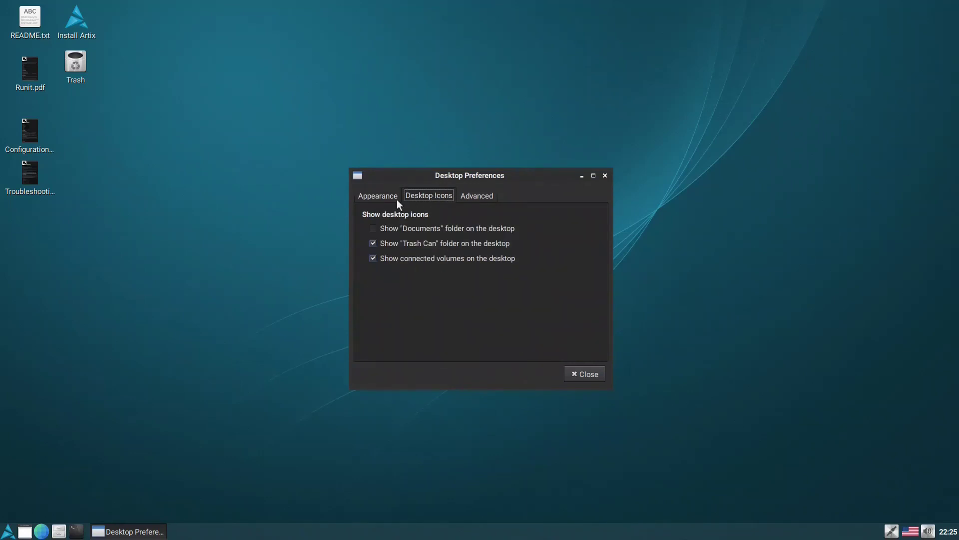
click(478, 197)
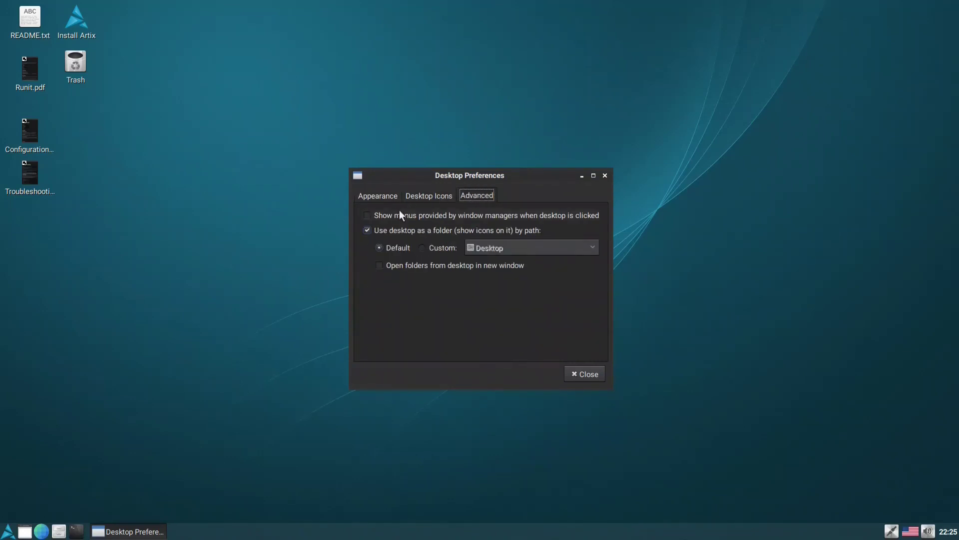
click(373, 215)
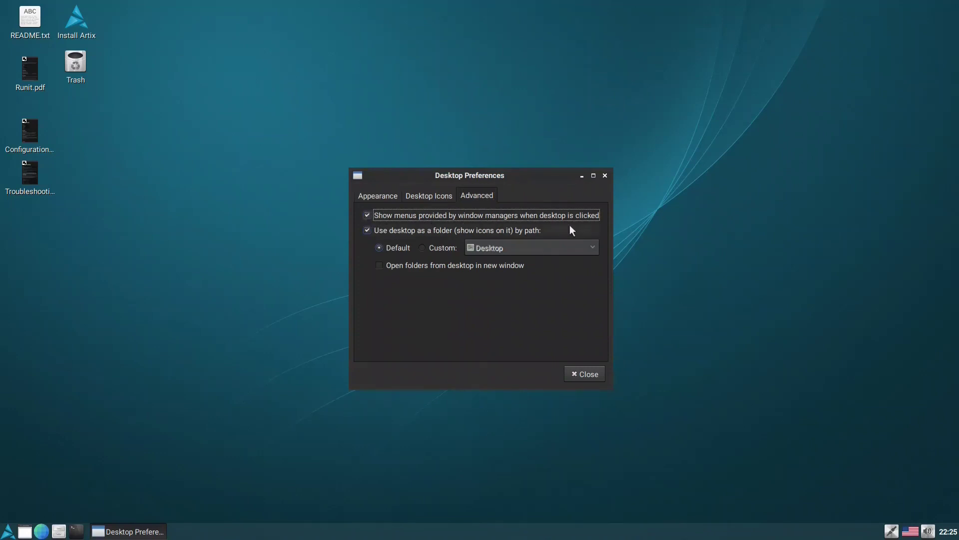
click(582, 372)
Step: Right-click the desktop to browse the window manager's Applications and System menus
right_click(432, 166)
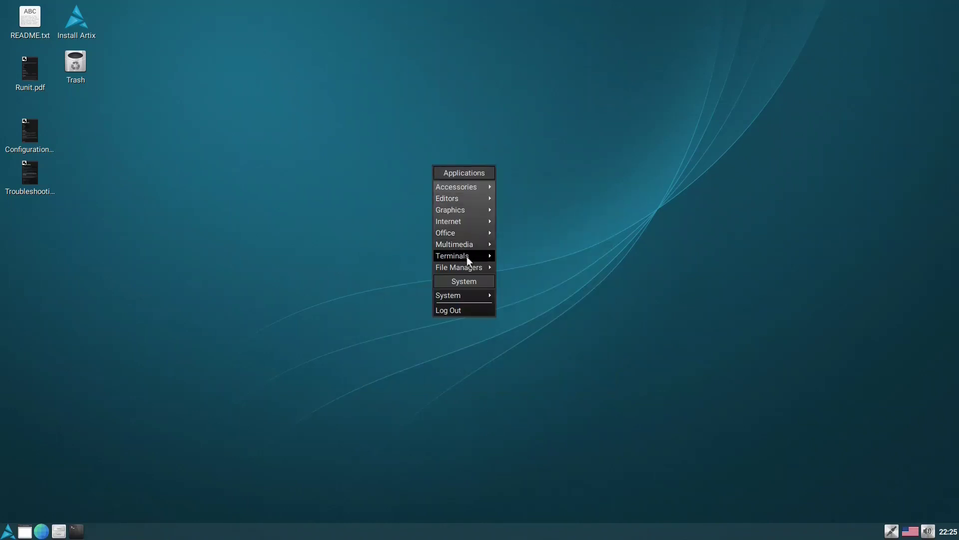
mouse_move(468, 267)
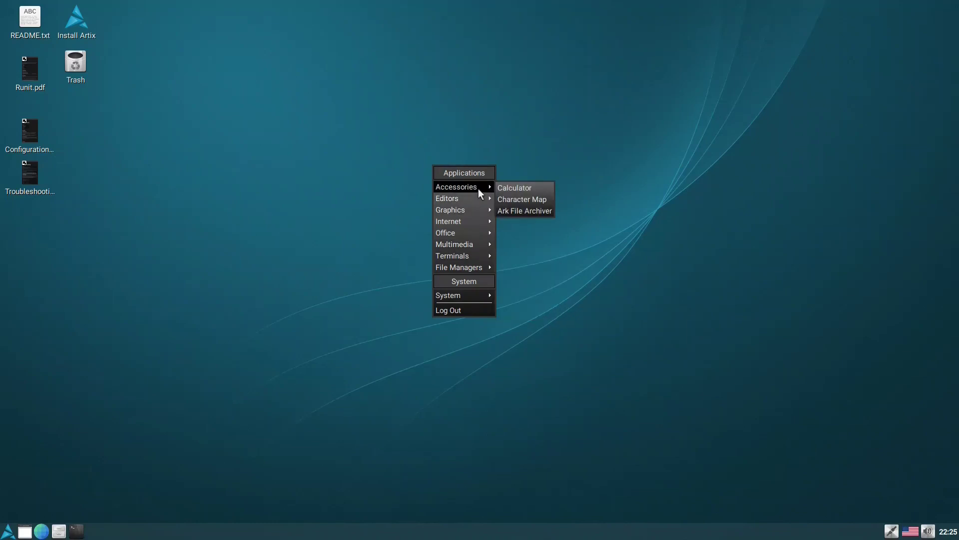
mouse_move(479, 202)
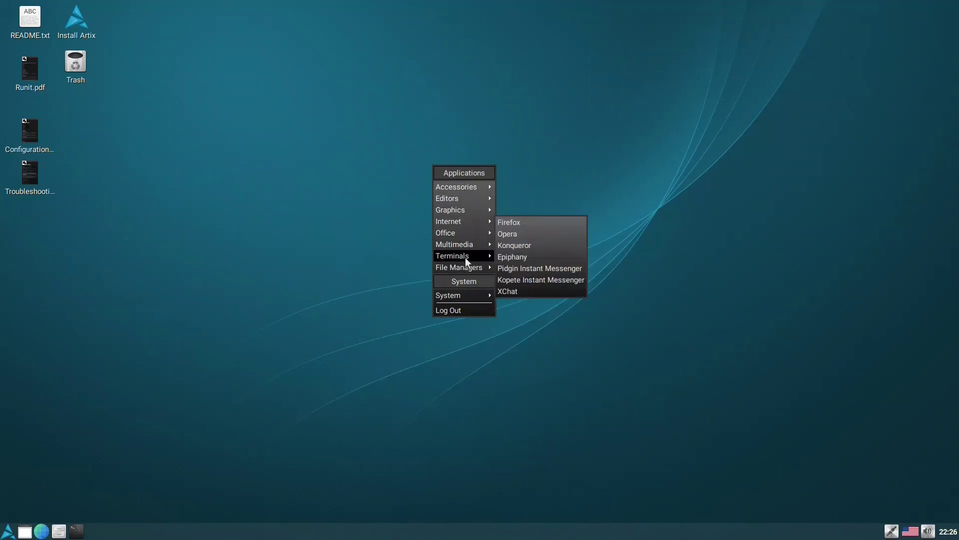
Step: Dismiss the menu and untick 'Show menus provided by window managers' under Desktop Preferences > Advanced
click(312, 274)
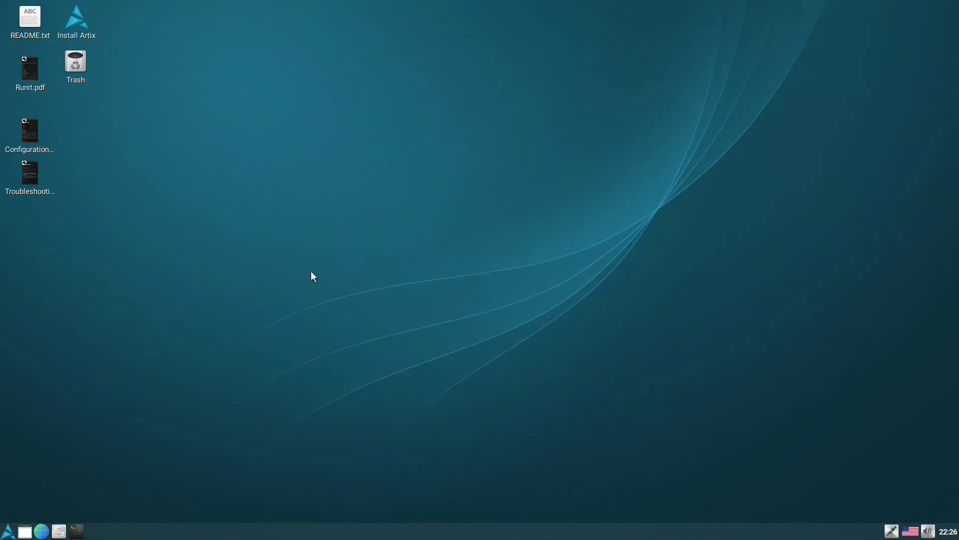
click(8, 530)
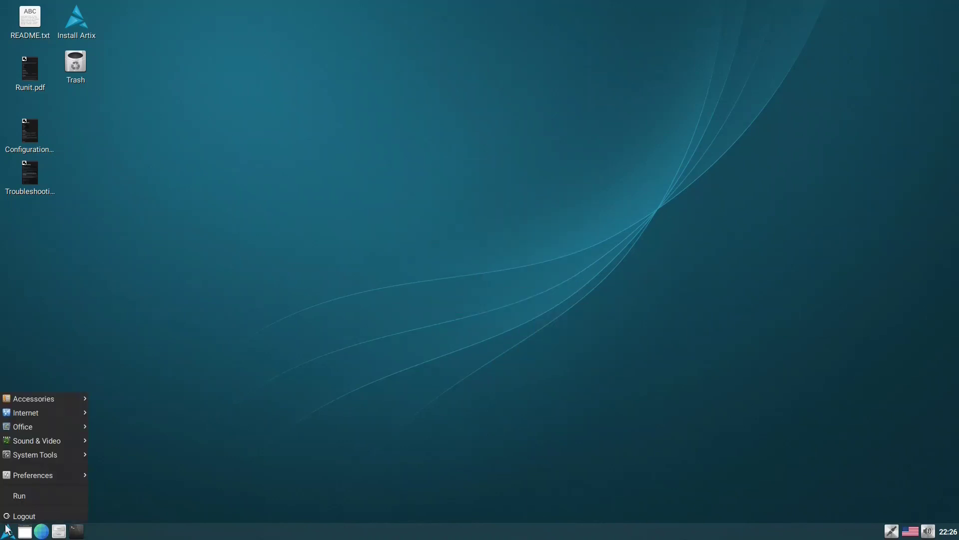
mouse_move(44, 476)
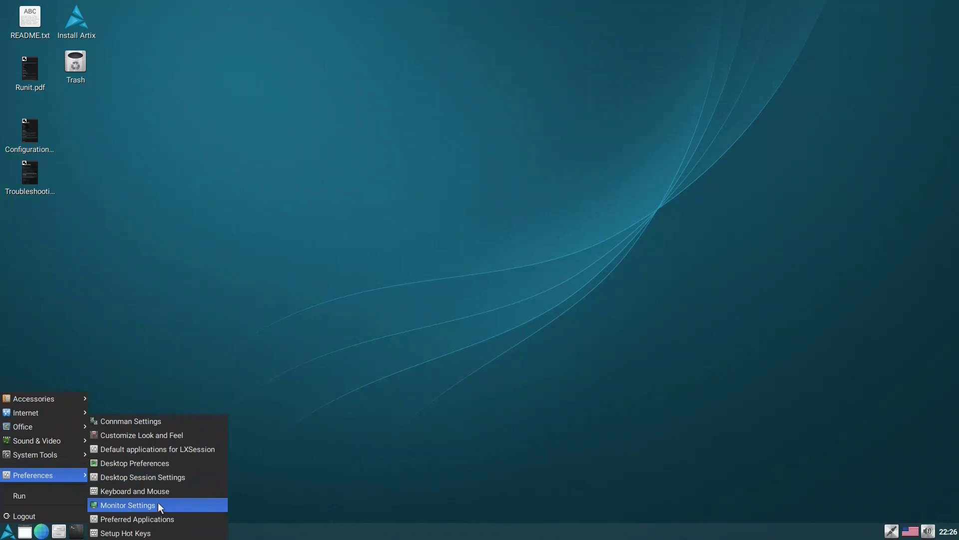
click(182, 459)
click(473, 193)
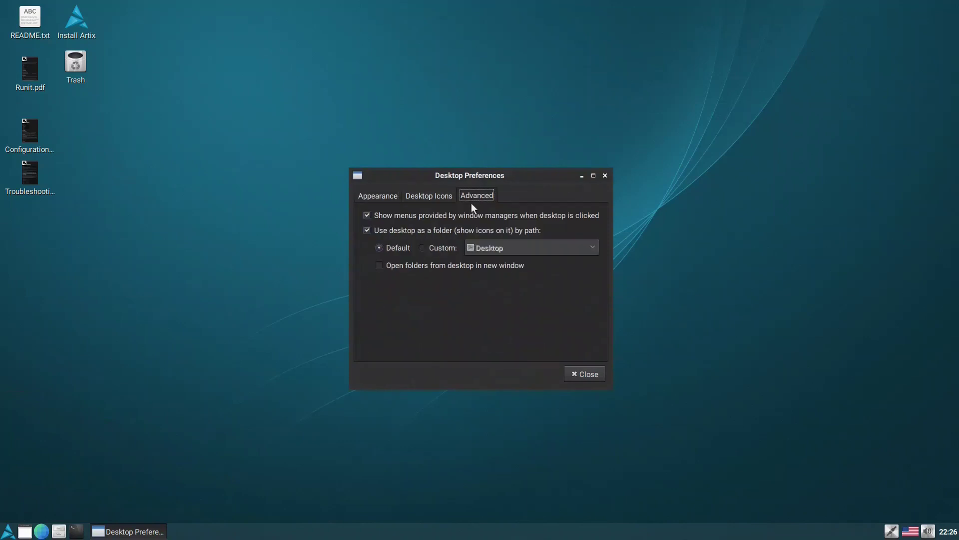
click(373, 215)
click(589, 372)
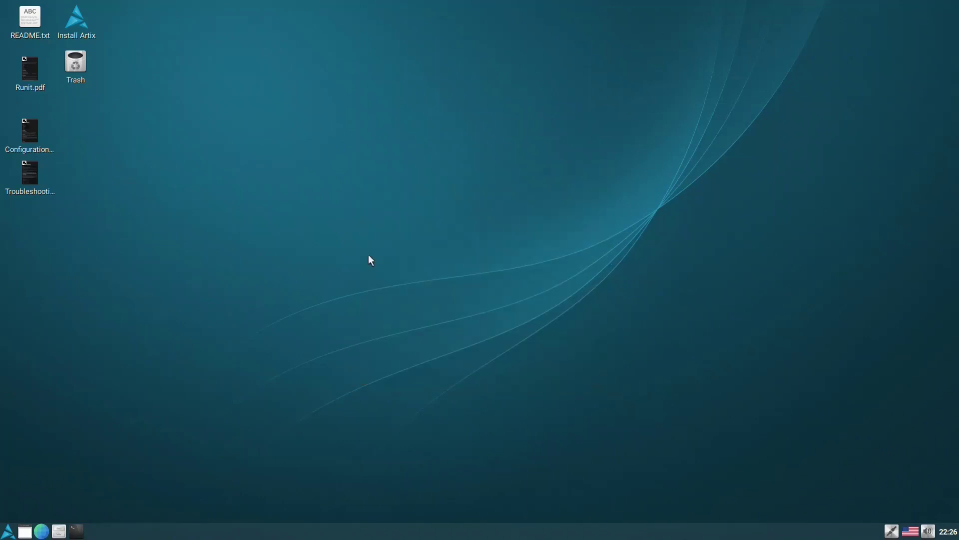